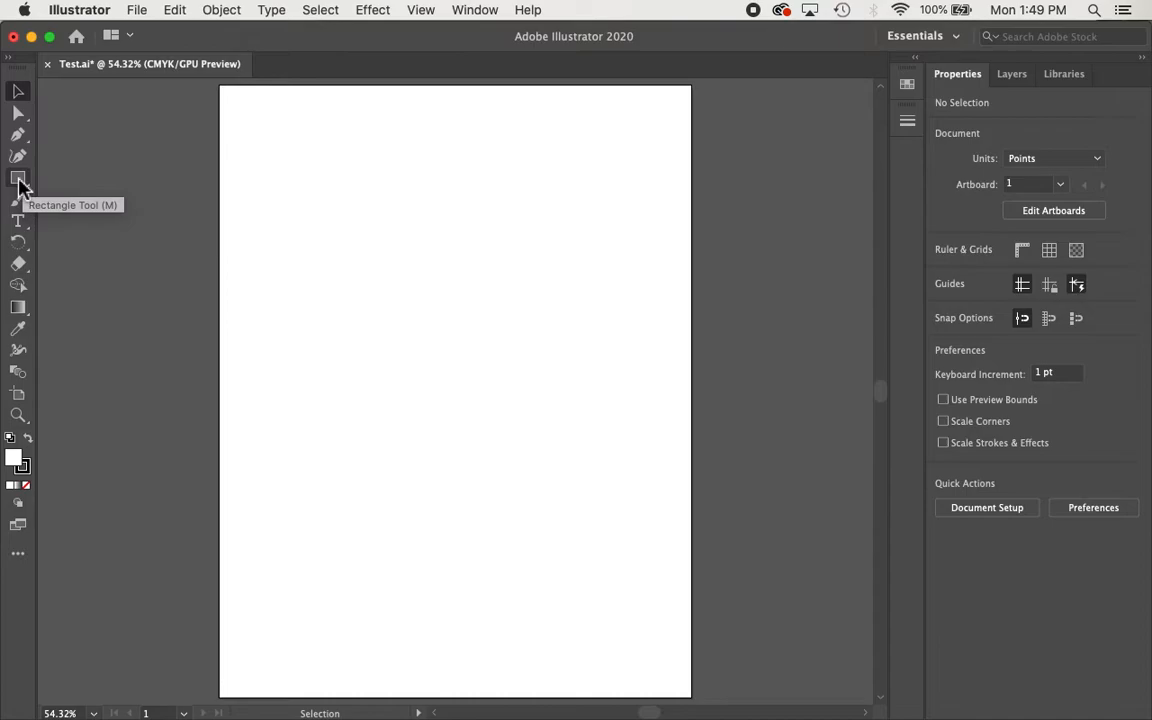
Draw a square, a narrow upright rectangle and a horizontal rectangle about 190 by 93 pt across the upper part of the artboard.
left_click(18, 180)
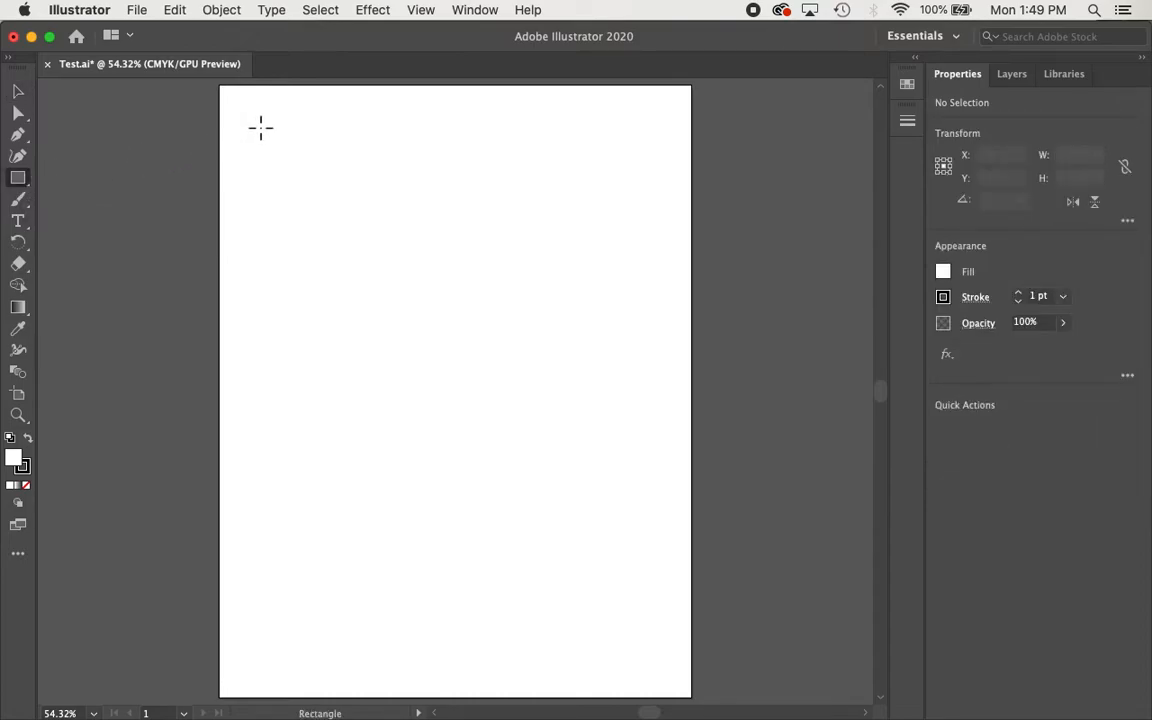
left_click_drag(256, 122, 398, 264)
left_click_drag(434, 159, 463, 308)
mouse_move(487, 130)
left_mouse_down()
mouse_move(586, 134)
mouse_move(634, 202)
left_mouse_up()
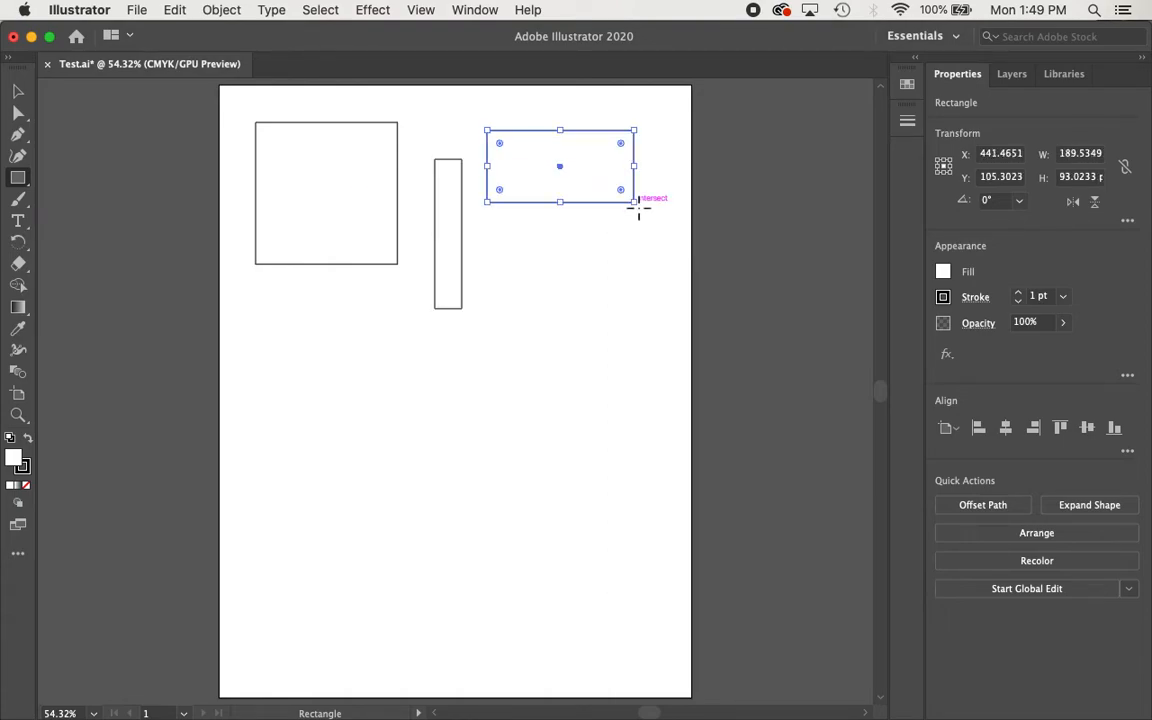
Move the horizontal rectangle slightly down and right, and resize it to about 216 by 178 pt.
left_click(18, 92)
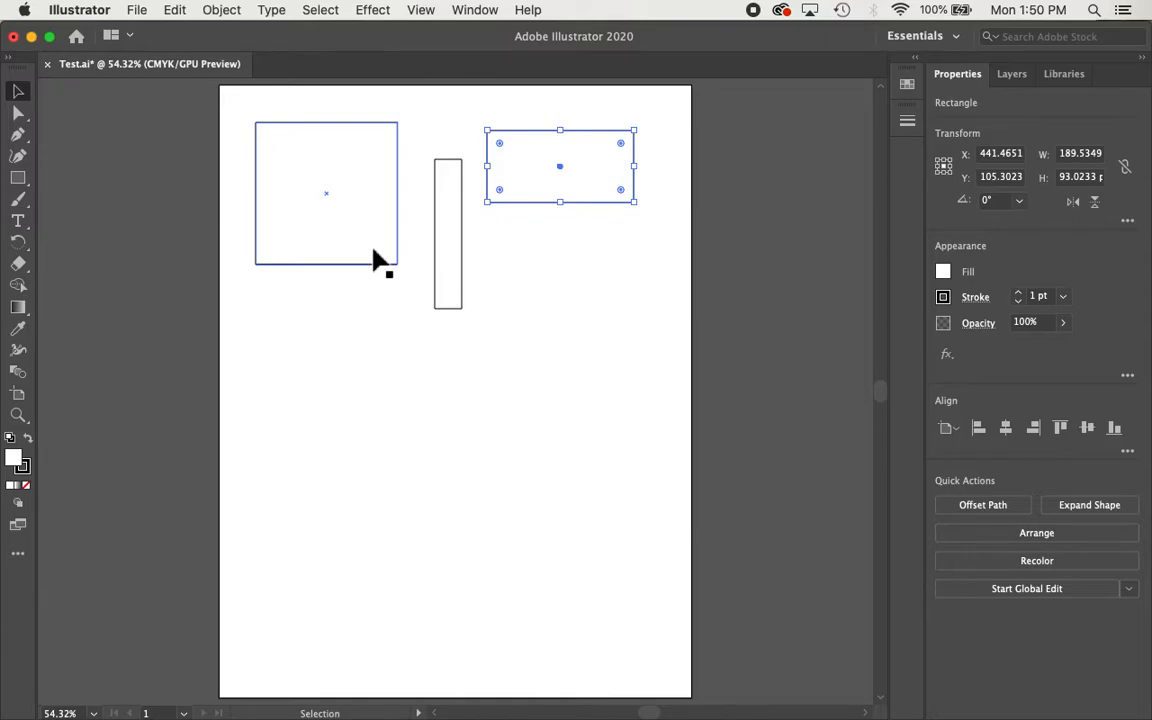
left_click_drag(522, 172, 602, 193)
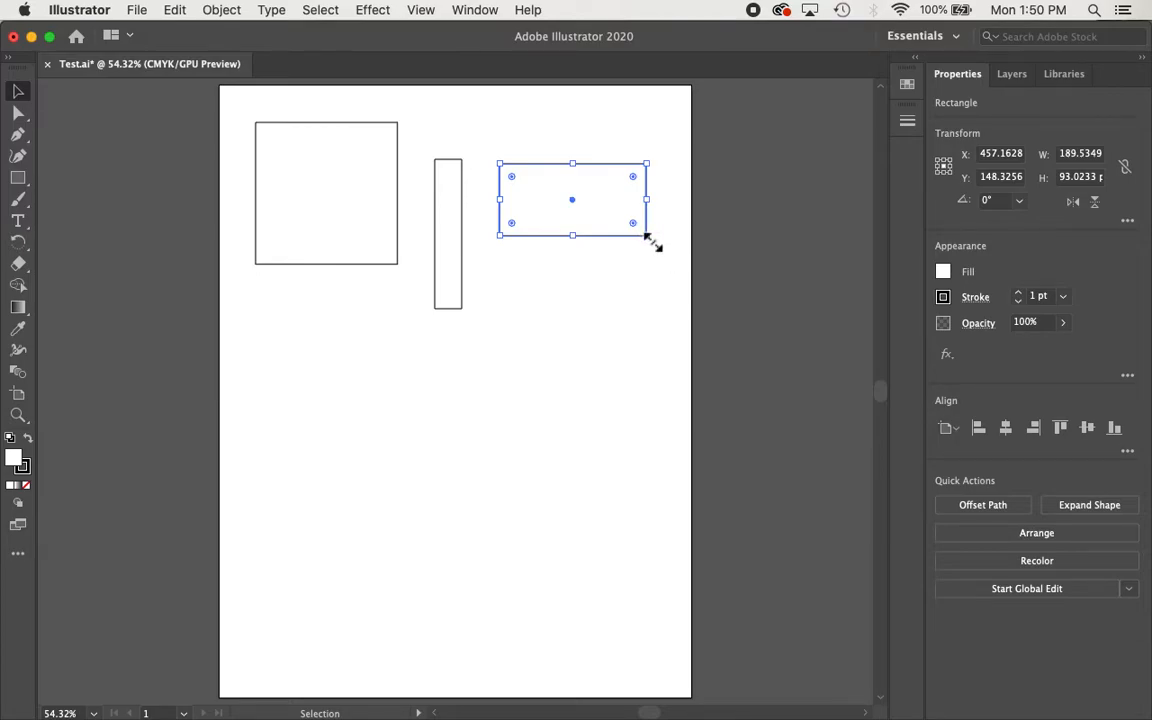
left_click_drag(647, 236, 622, 264)
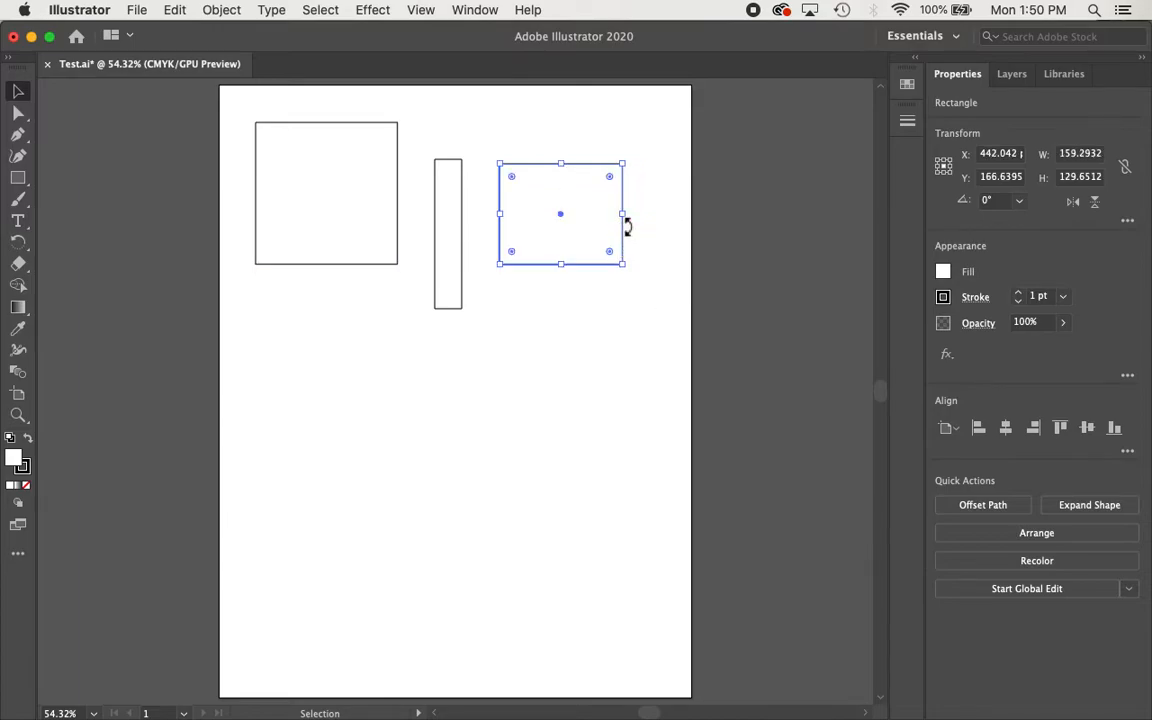
left_click_drag(623, 216, 569, 214)
left_click_drag(570, 164, 668, 127)
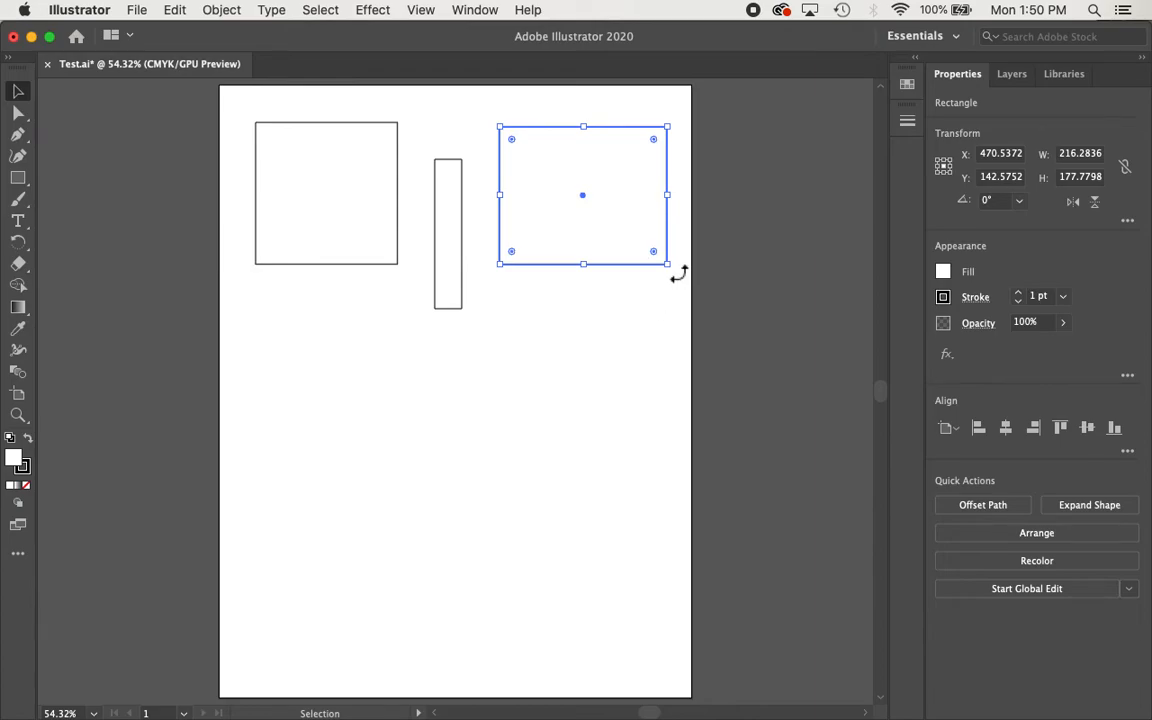
Rotate the 216 by 178 pt rectangle and enlarge it proportionally, and undo both changes.
left_click_drag(678, 275, 523, 112)
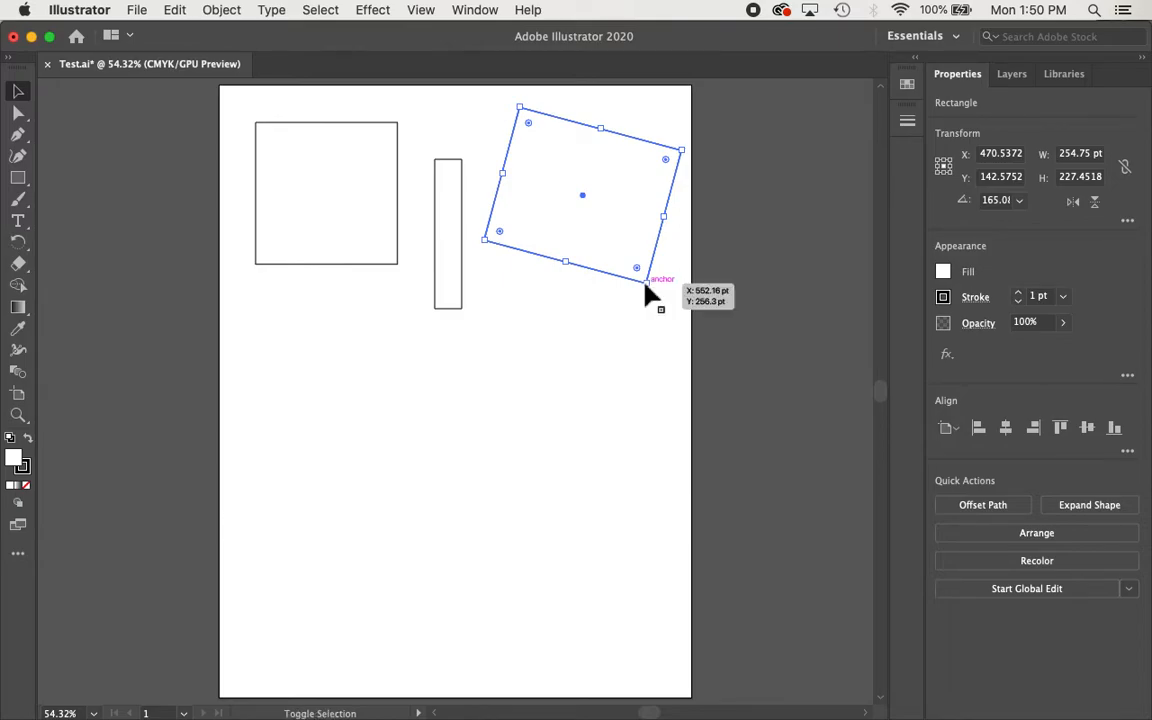
left_click_drag(645, 285, 753, 381)
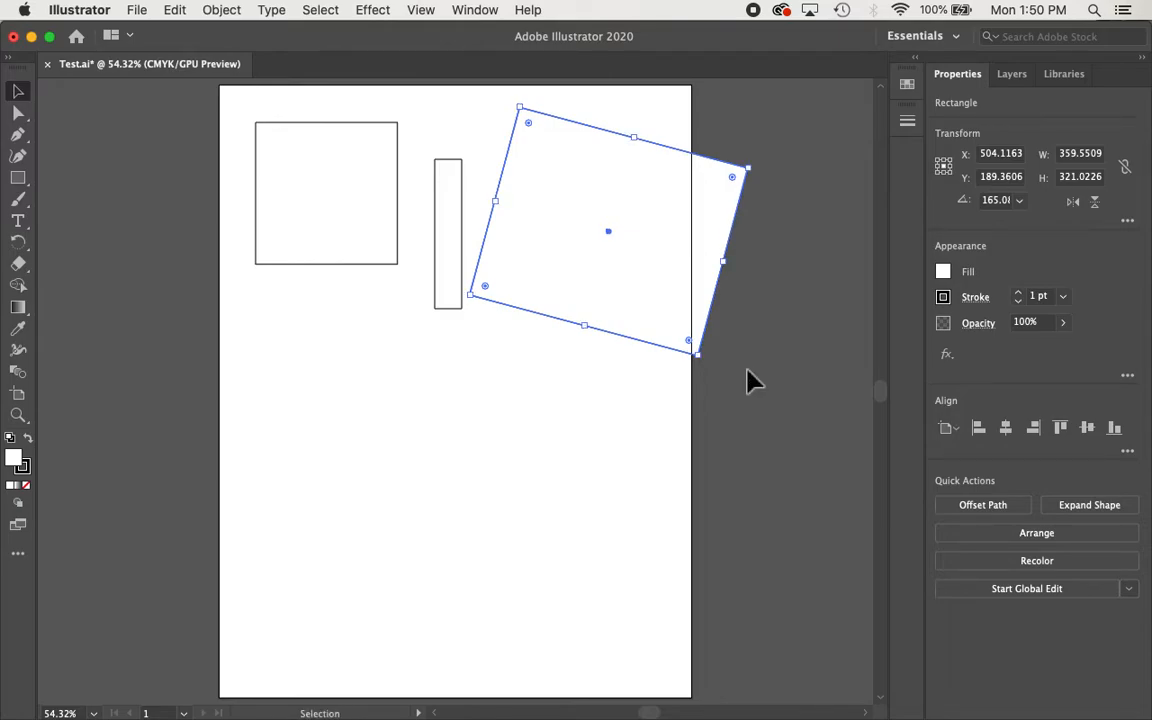
key("super+z")
key("super+z")
key("super+z")
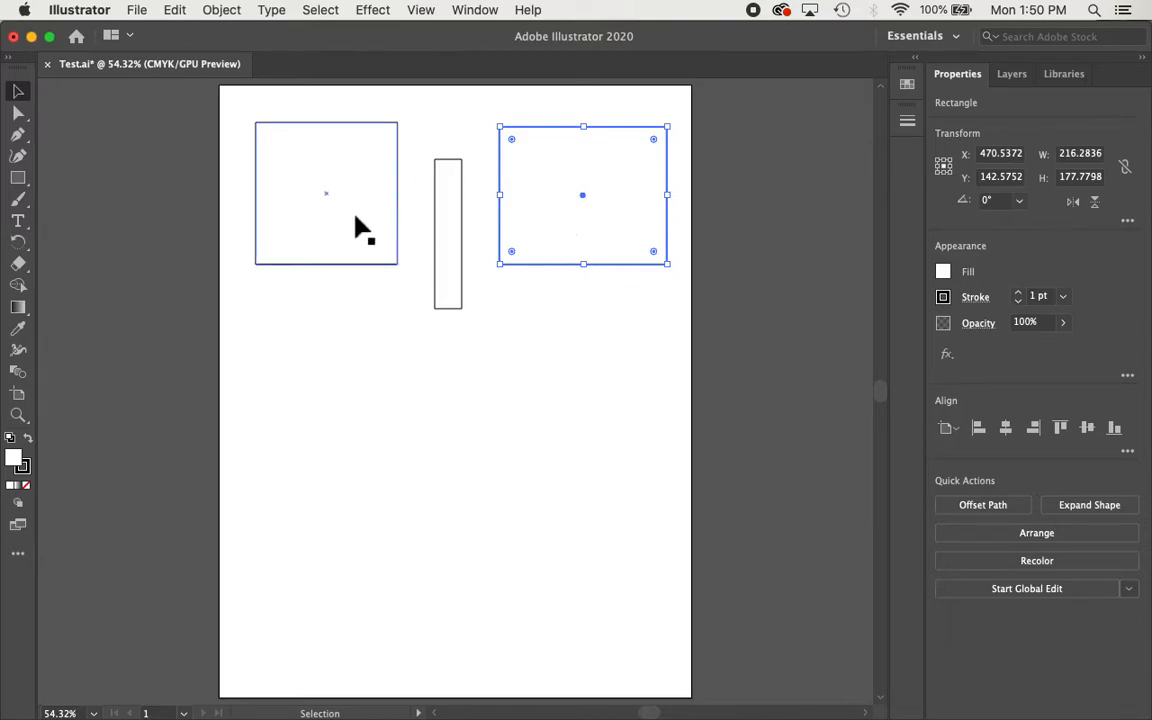
Move the square and the narrow rectangle up together, and shift all three rectangles slightly down together.
left_click_drag(198, 177, 607, 336)
left_click(218, 202)
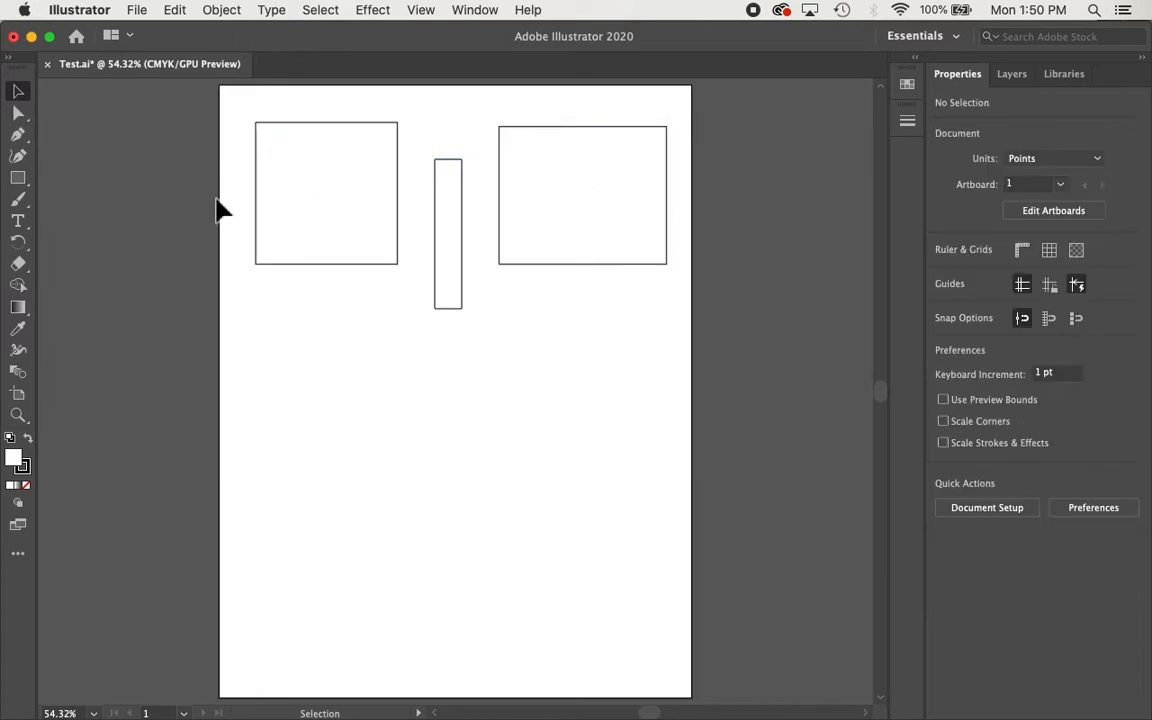
left_click_drag(220, 205, 483, 343)
mouse_move(324, 233)
left_mouse_down()
mouse_move(324, 445)
mouse_move(327, 216)
left_mouse_up()
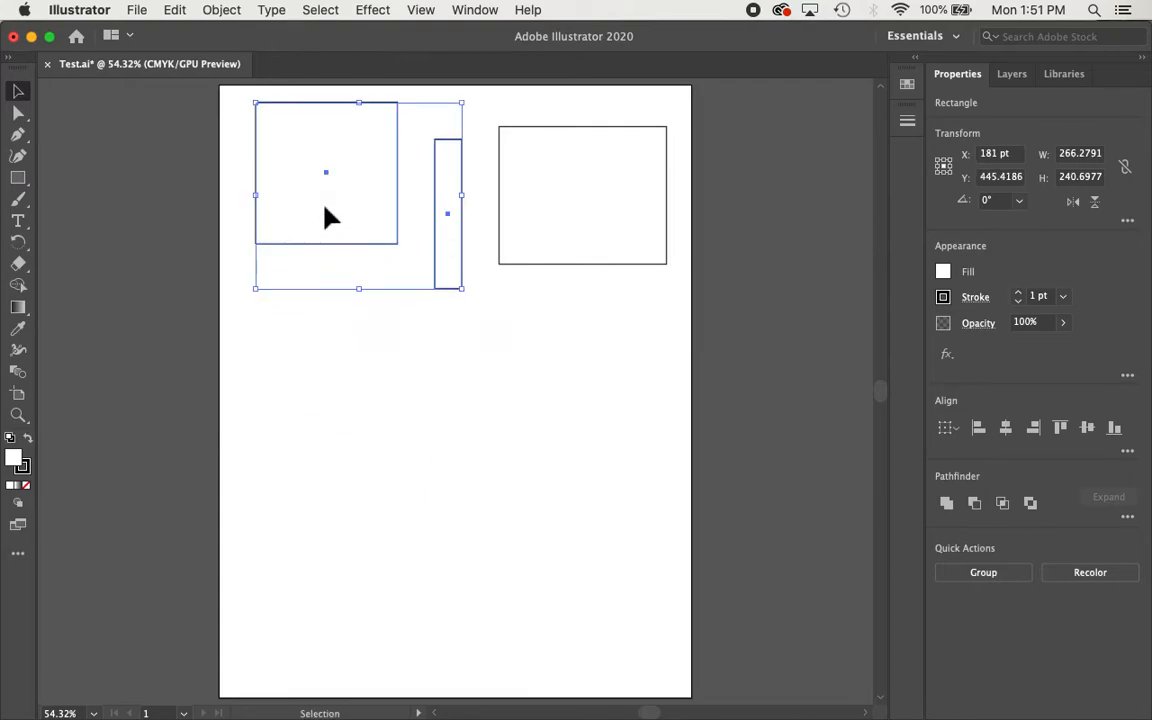
left_click_drag(200, 237, 609, 329)
mouse_move(565, 250)
left_mouse_down()
mouse_move(566, 386)
mouse_move(571, 262)
left_mouse_up()
left_click(533, 388)
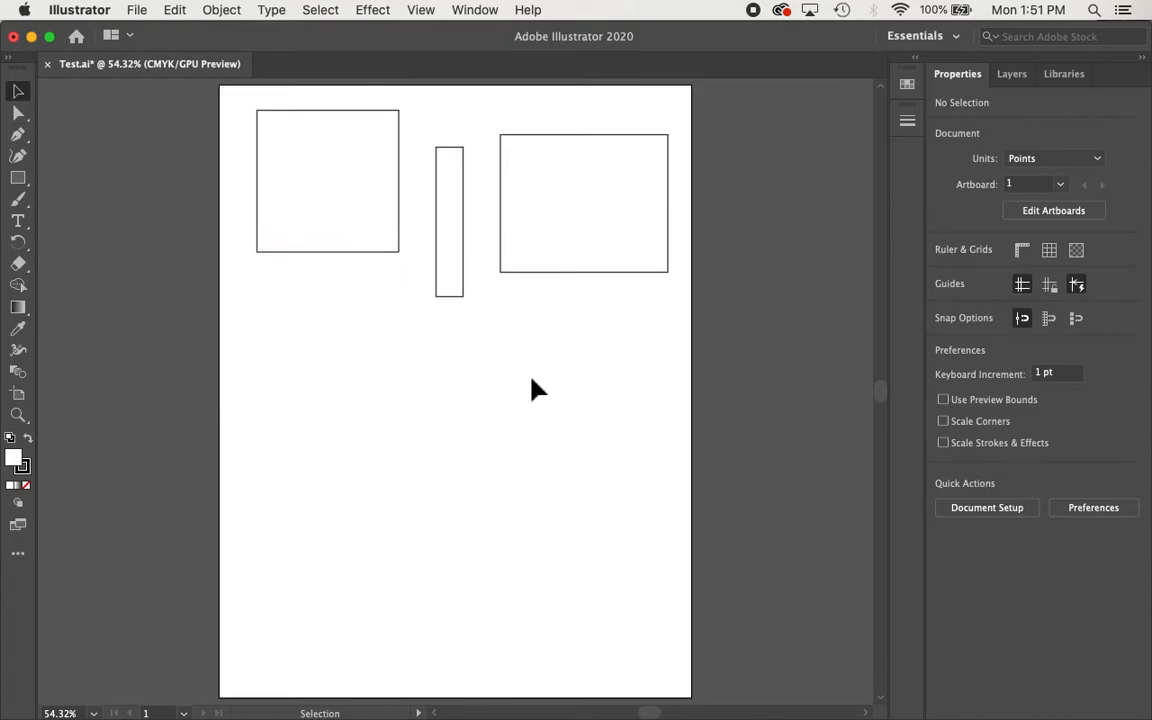
Draw a perfect square directly below the first square and scale it down proportionally to about 153 pt per side.
left_click(19, 182)
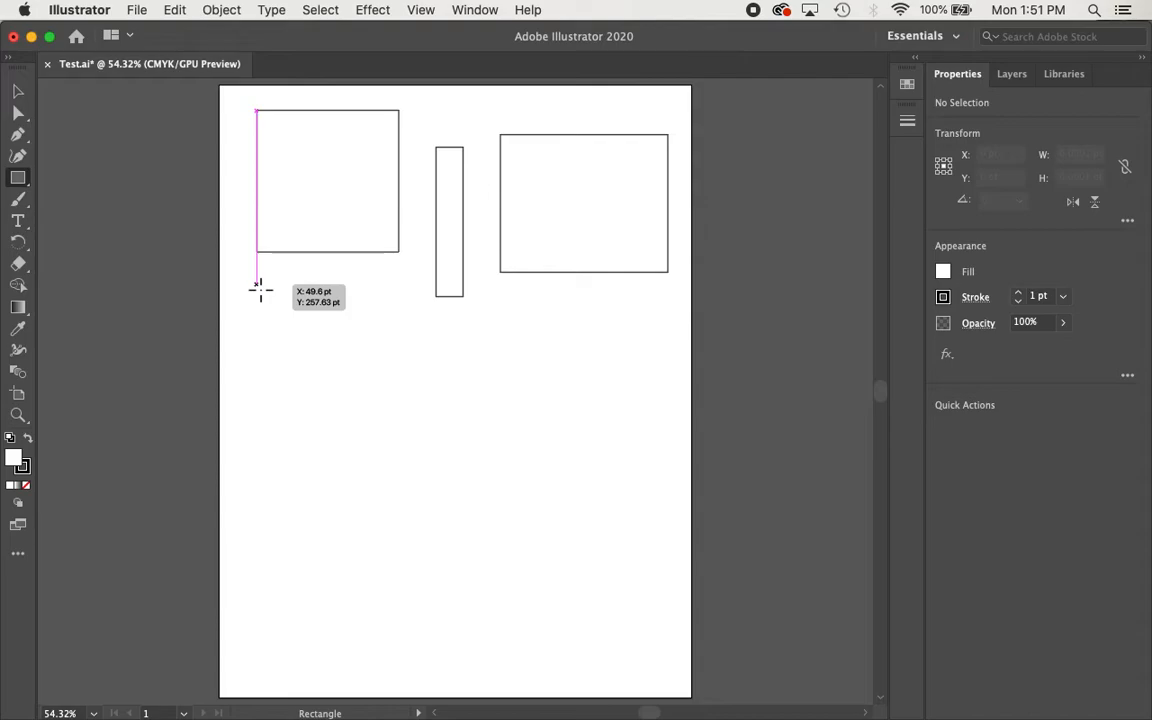
left_click_drag(260, 290, 401, 411)
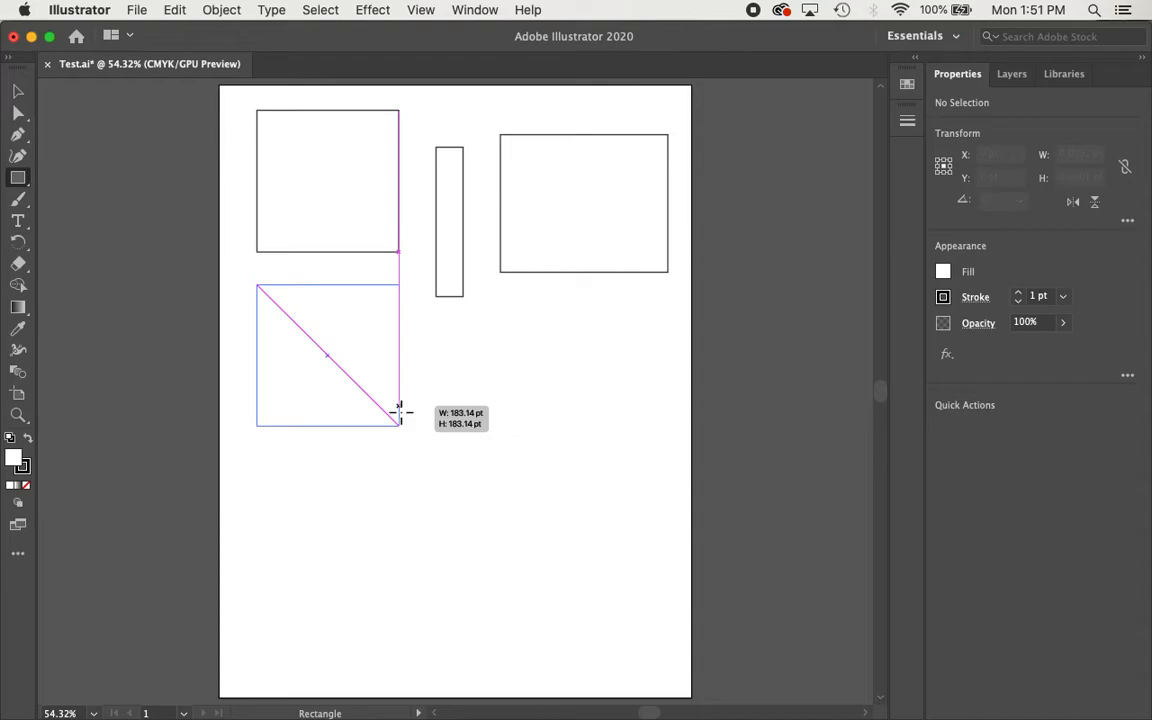
left_click_drag(400, 411, 400, 411)
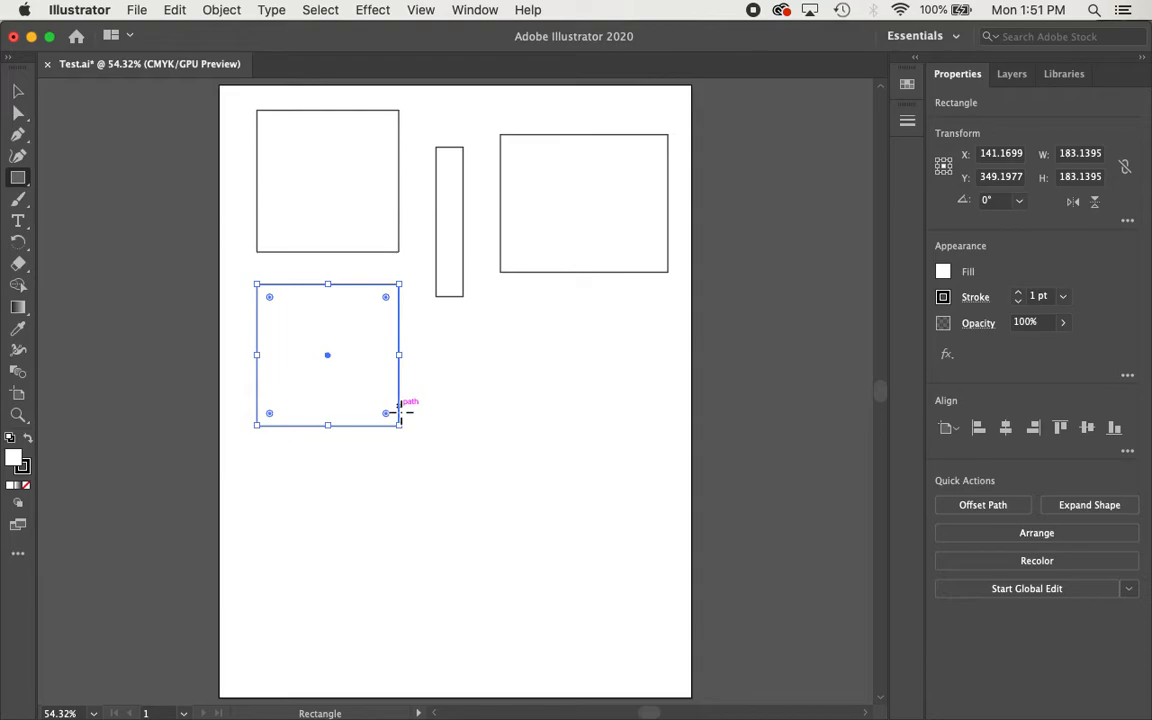
key("v")
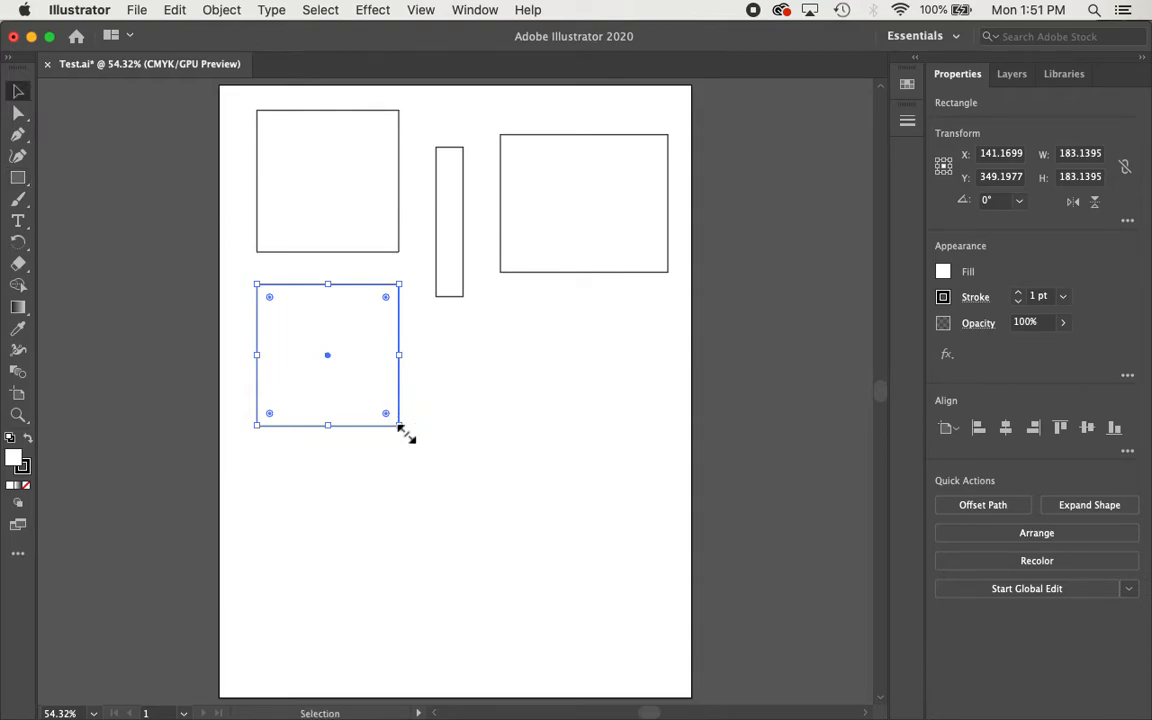
left_click_drag(401, 428, 380, 406)
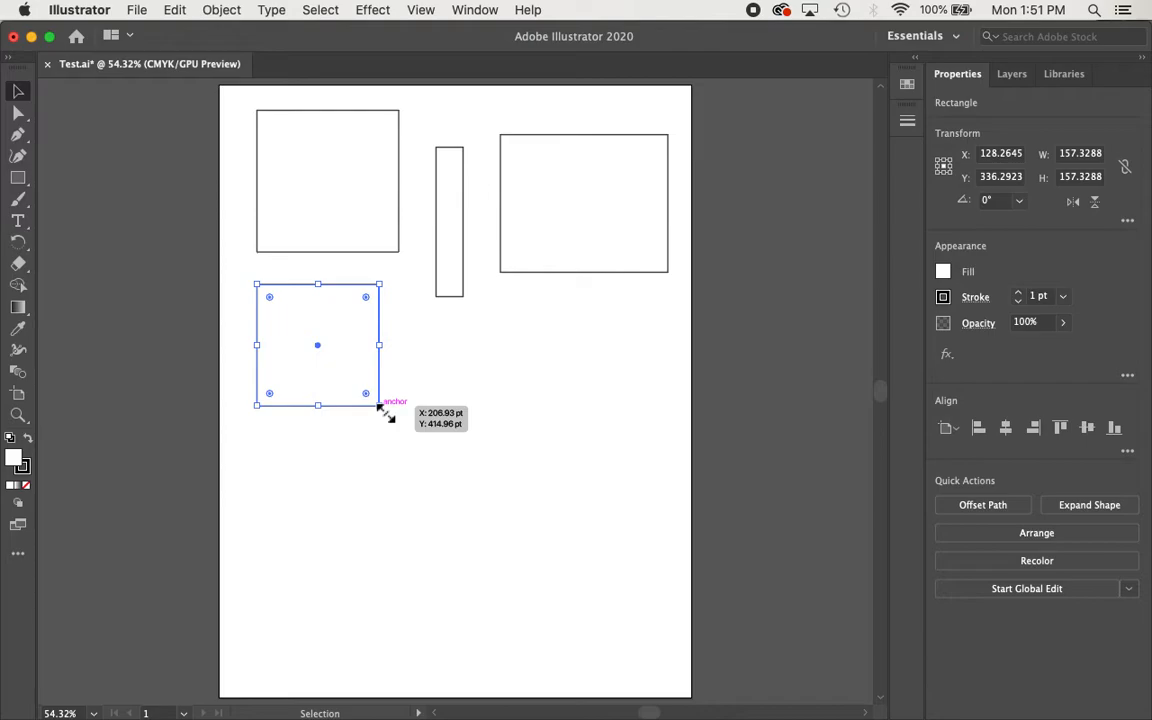
mouse_move(386, 406)
left_mouse_down()
mouse_move(440, 490)
mouse_move(367, 395)
mouse_move(433, 463)
mouse_move(390, 405)
left_mouse_up()
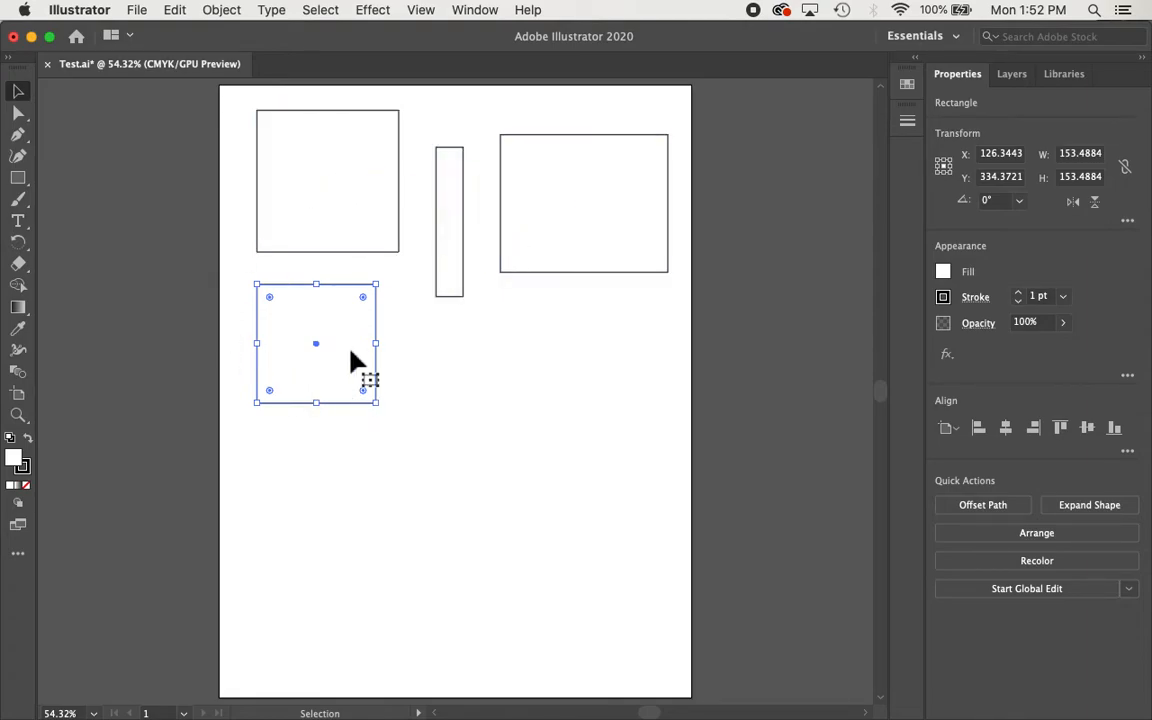
Draw circles about 129 pt and 142 pt across, a tall ellipse, and a wide ellipse about 90 by 58 pt below the rectangles.
left_click(21, 183)
left_click(21, 184)
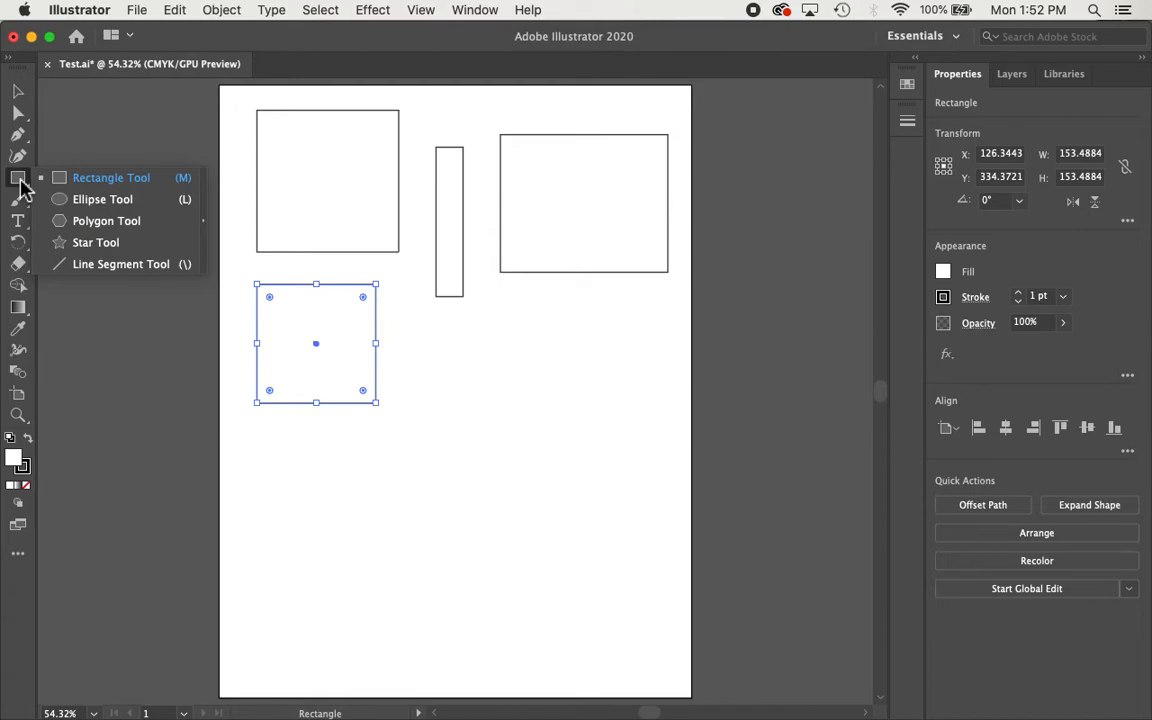
left_click(158, 203)
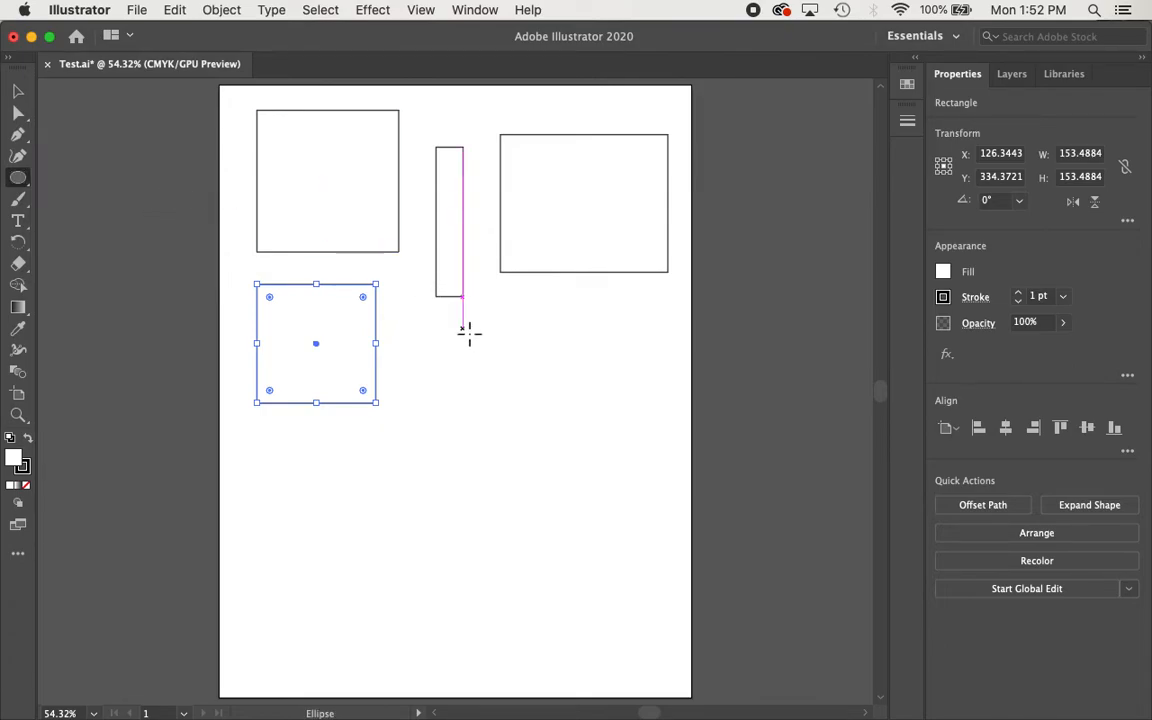
left_click_drag(465, 330, 570, 429)
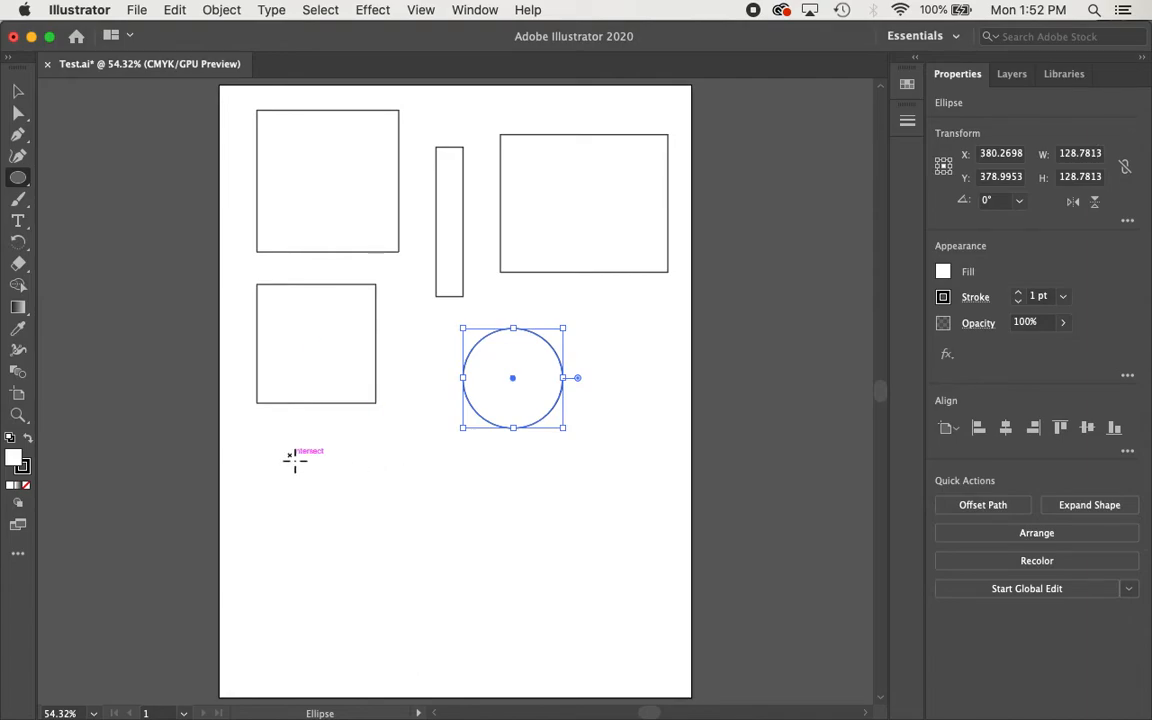
left_click_drag(290, 456, 402, 565)
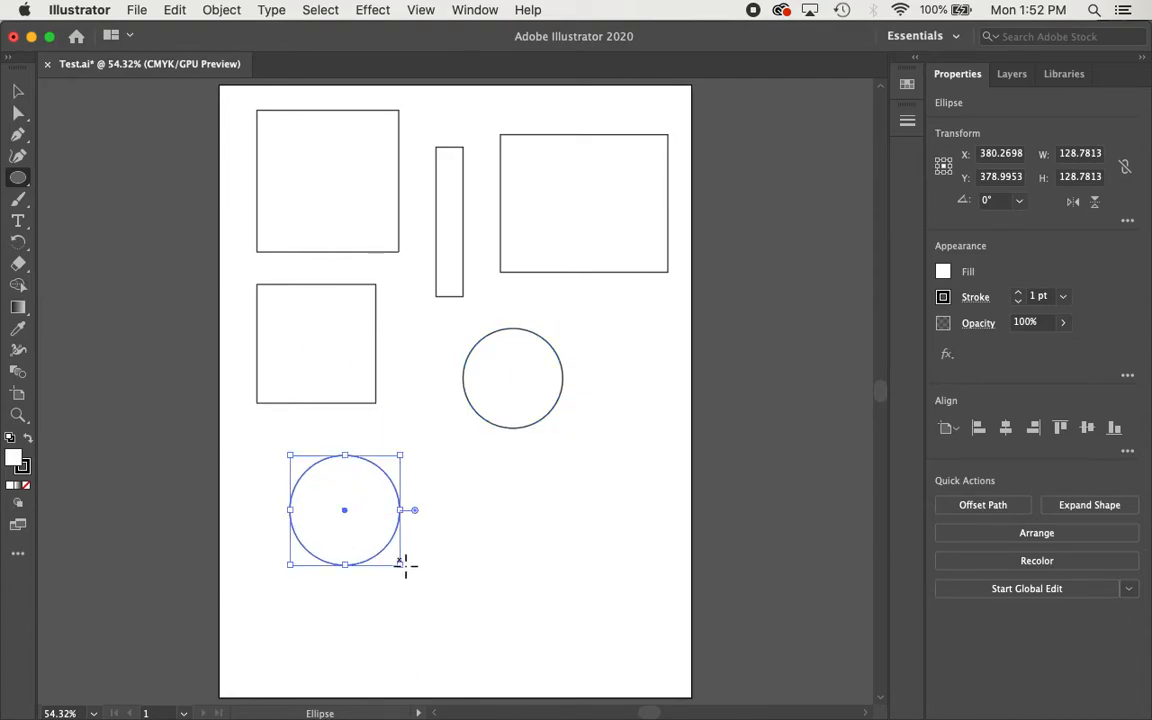
left_click_drag(484, 558, 542, 451)
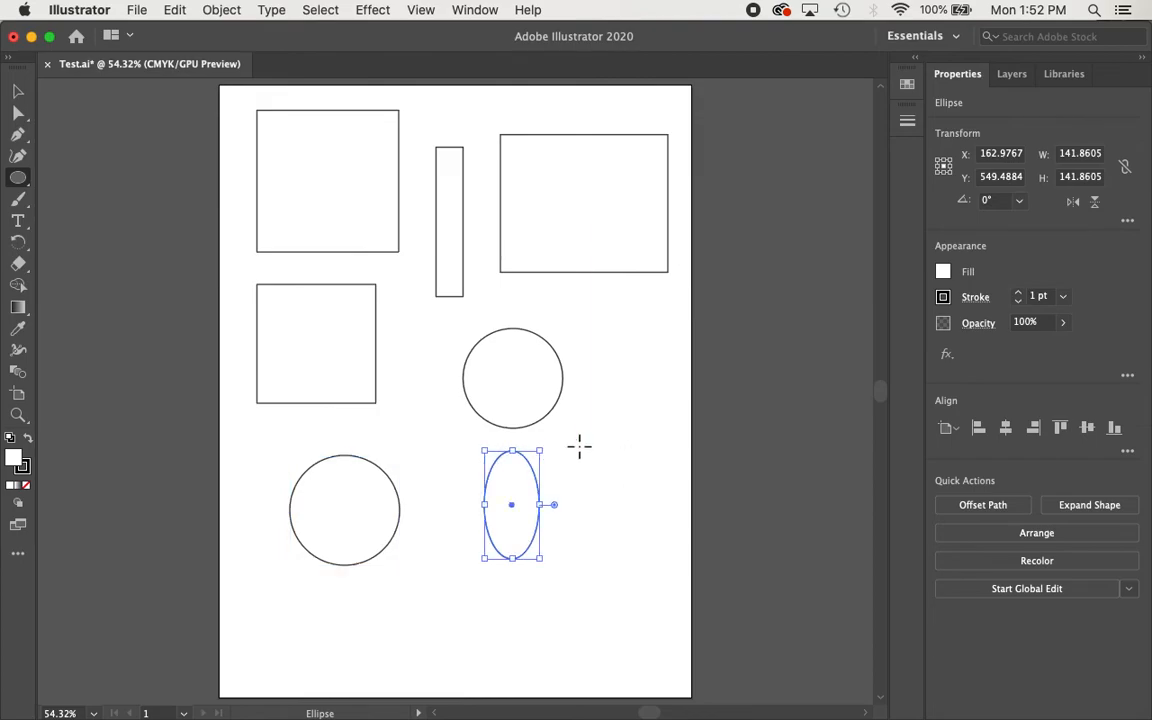
left_click_drag(617, 441, 673, 481)
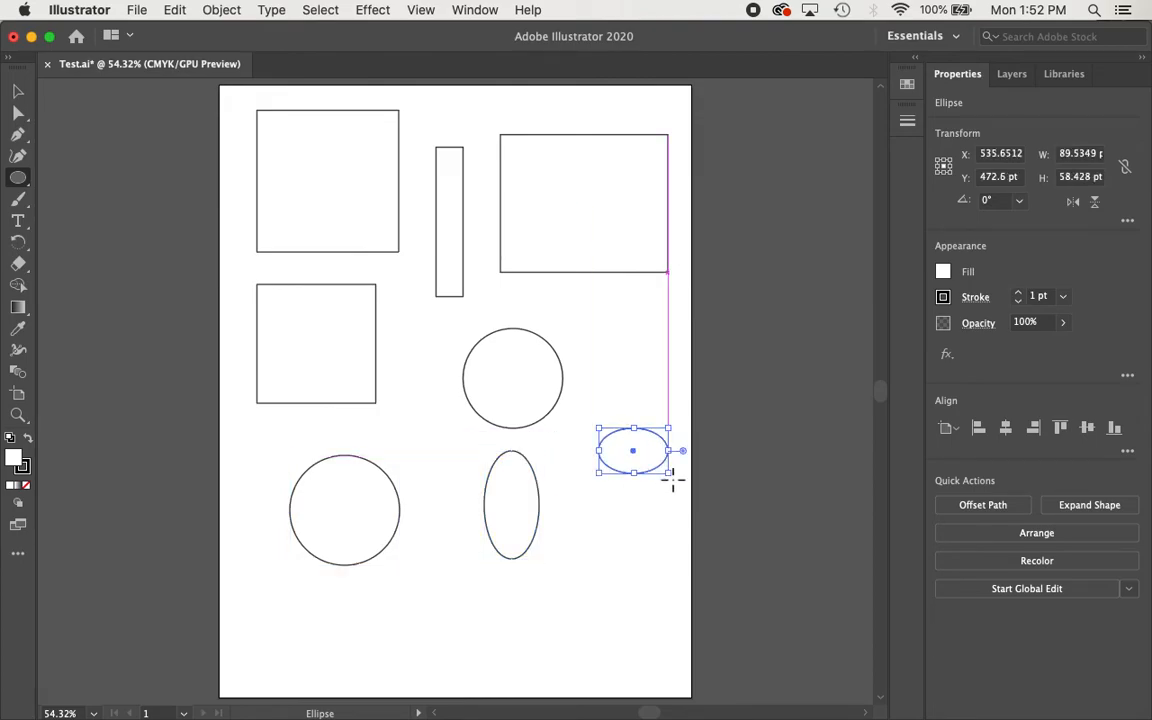
Delete the larger circle below the squares and clear all remaining shapes from the artboard.
key("v")
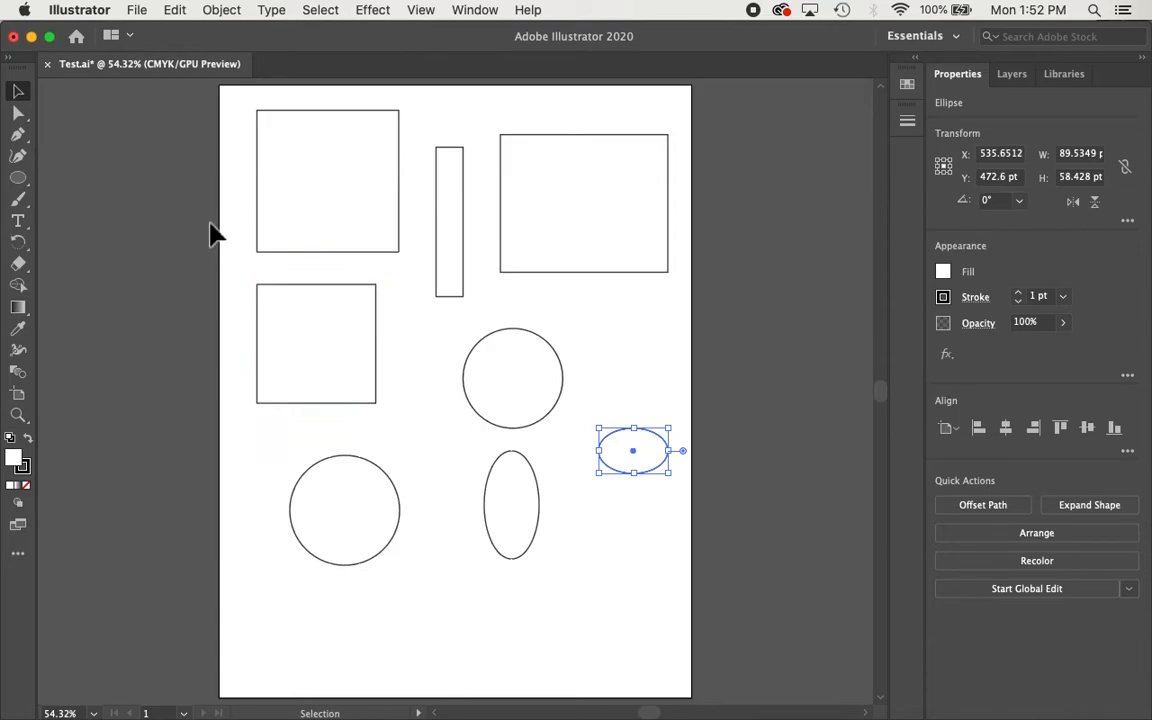
left_click_drag(215, 222, 643, 567)
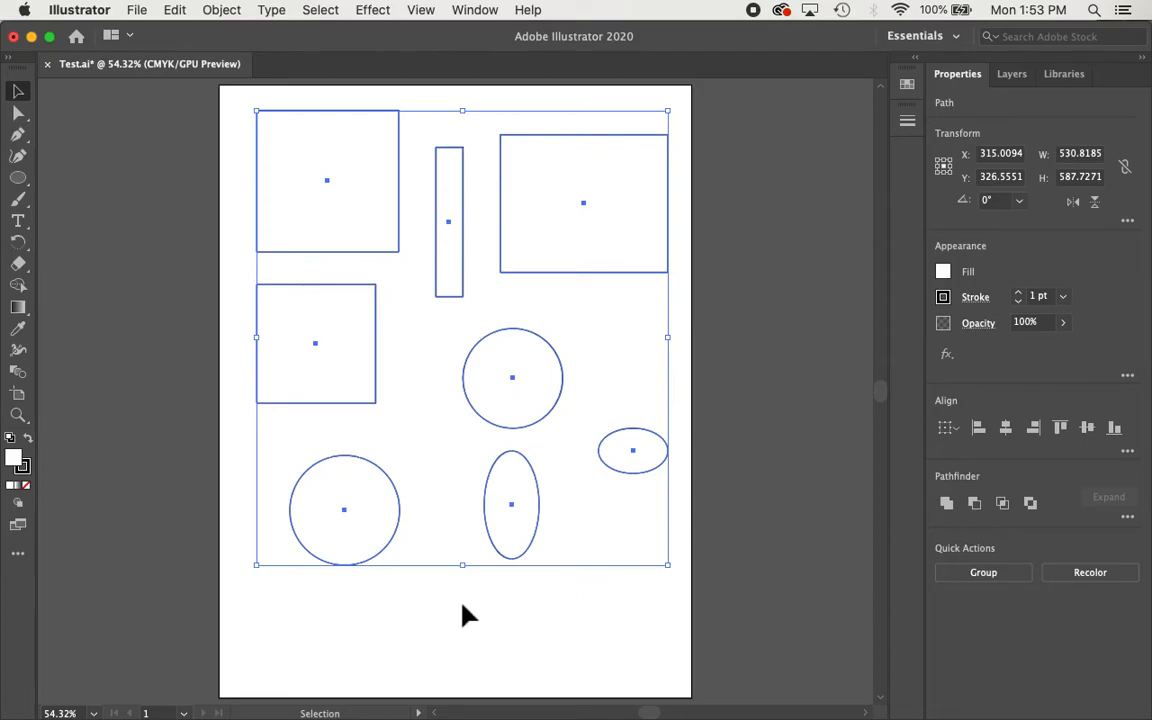
left_click(378, 520)
key("Delete")
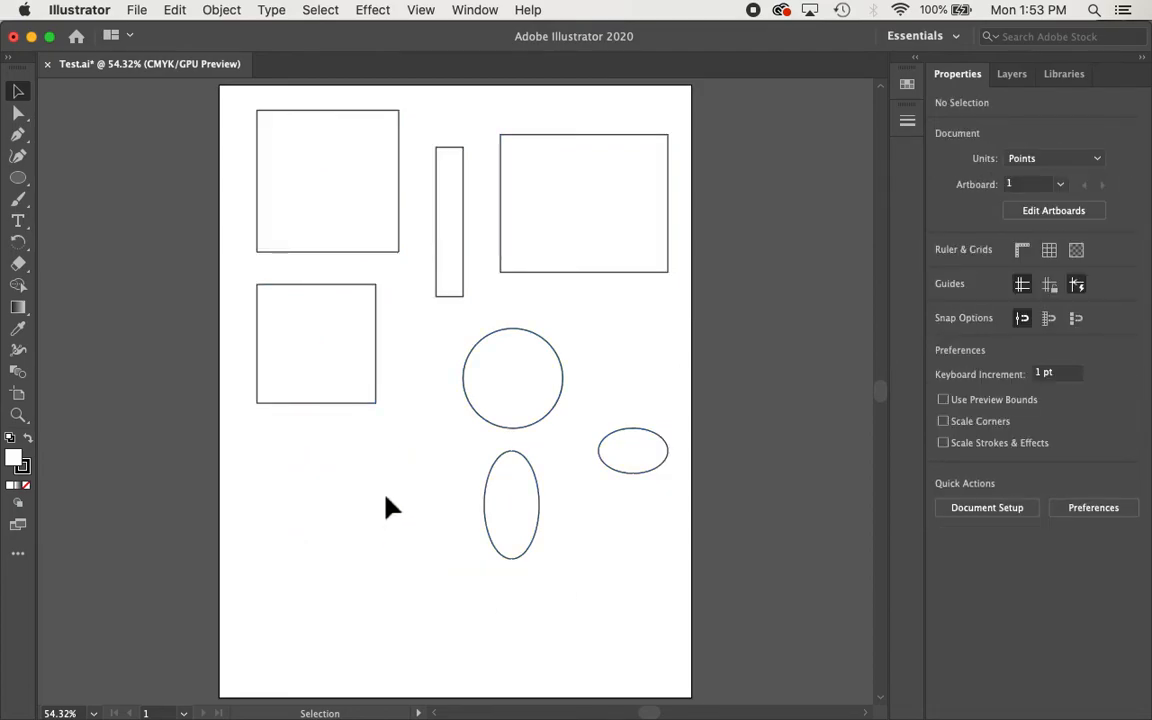
left_click_drag(215, 212, 676, 539)
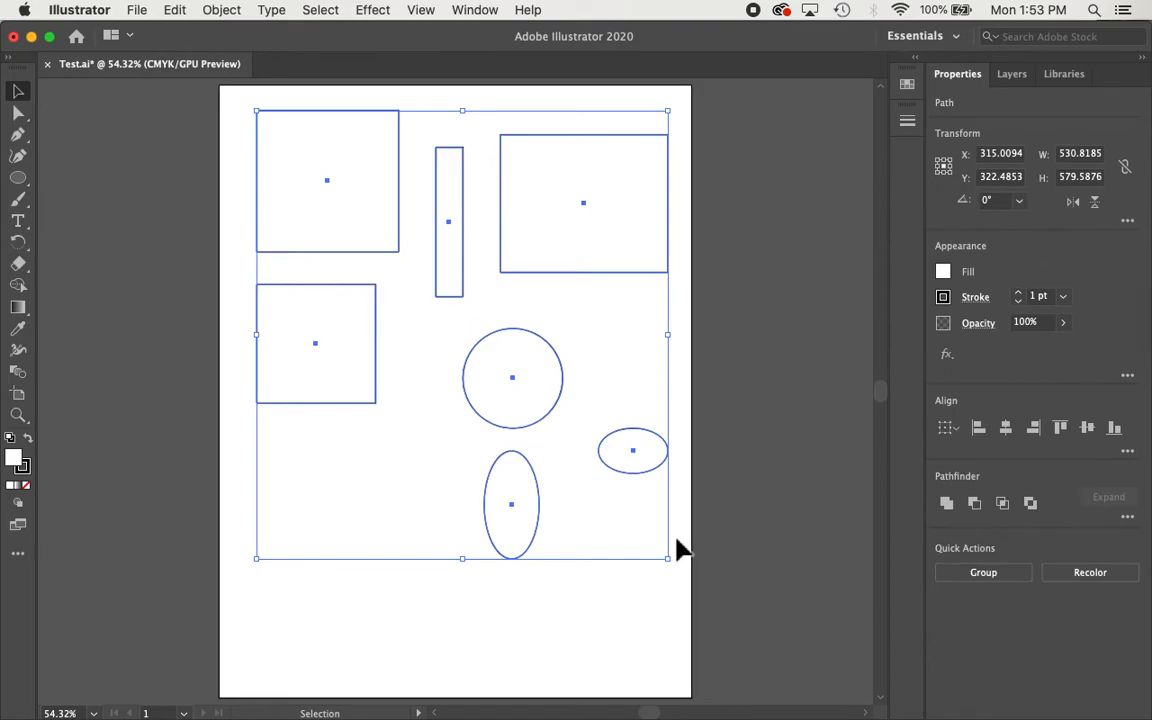
key("Delete")
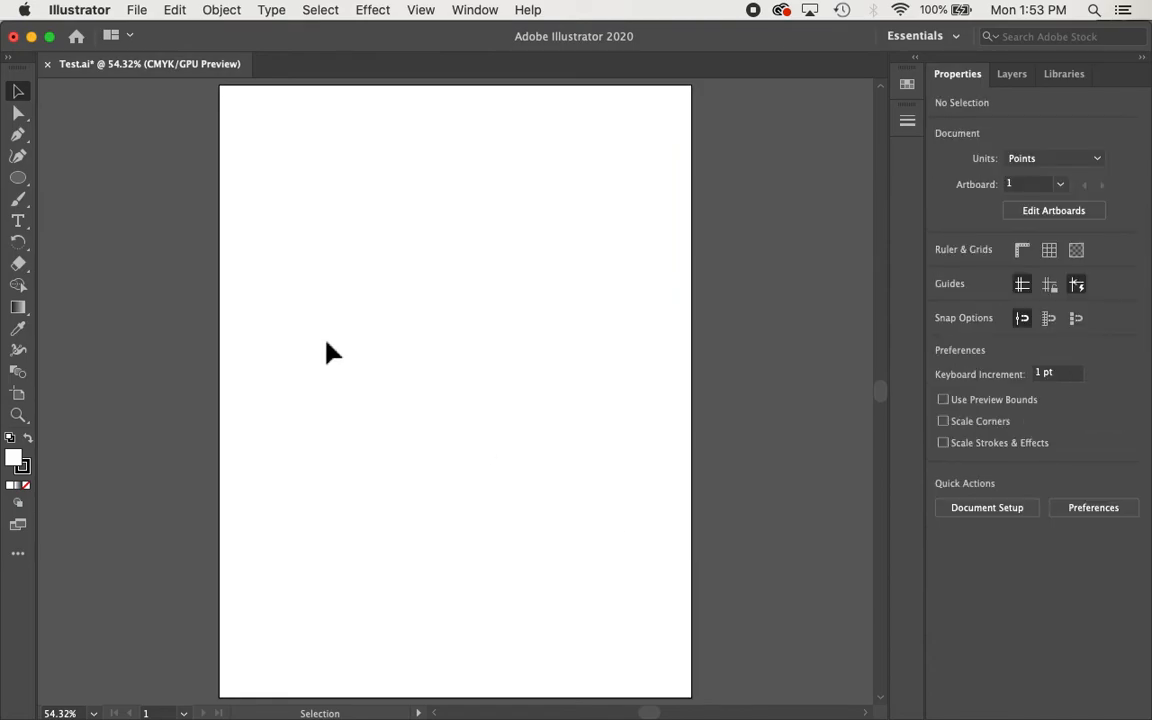
Draw a flat-topped hexagon about 142 by 123 pt with the Polygon tool near the artboard's upper-left corner.
left_click(18, 180)
left_click_drag(22, 190, 150, 238)
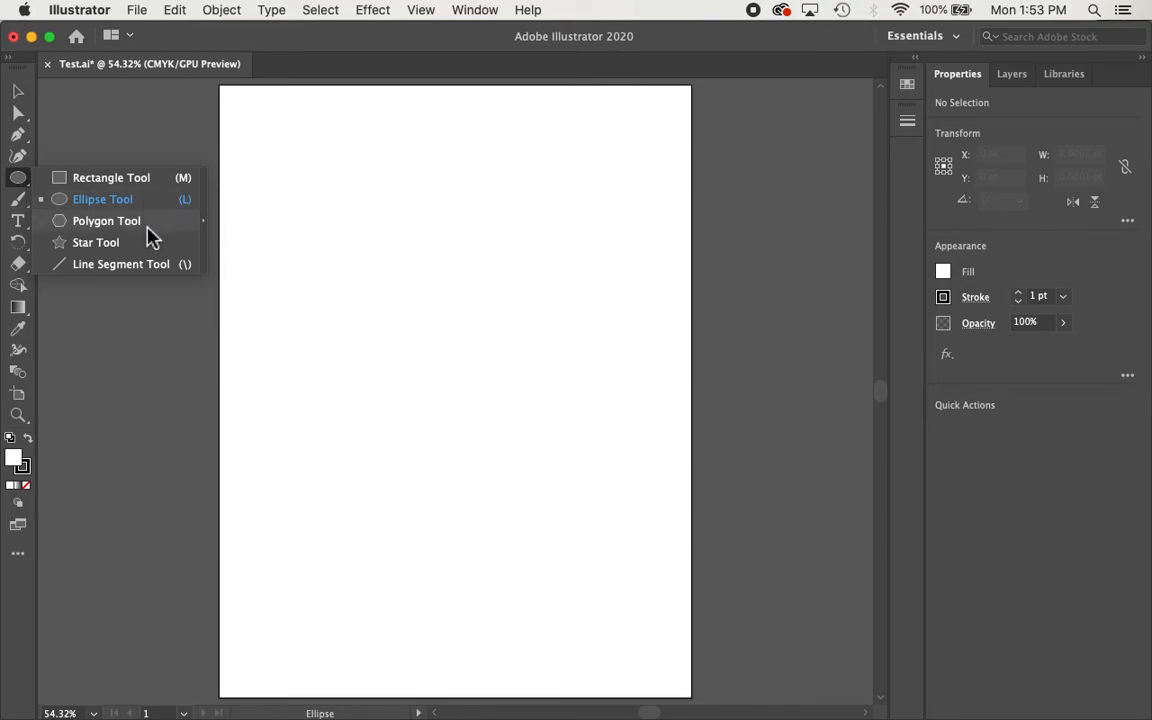
left_click_drag(150, 238, 152, 231)
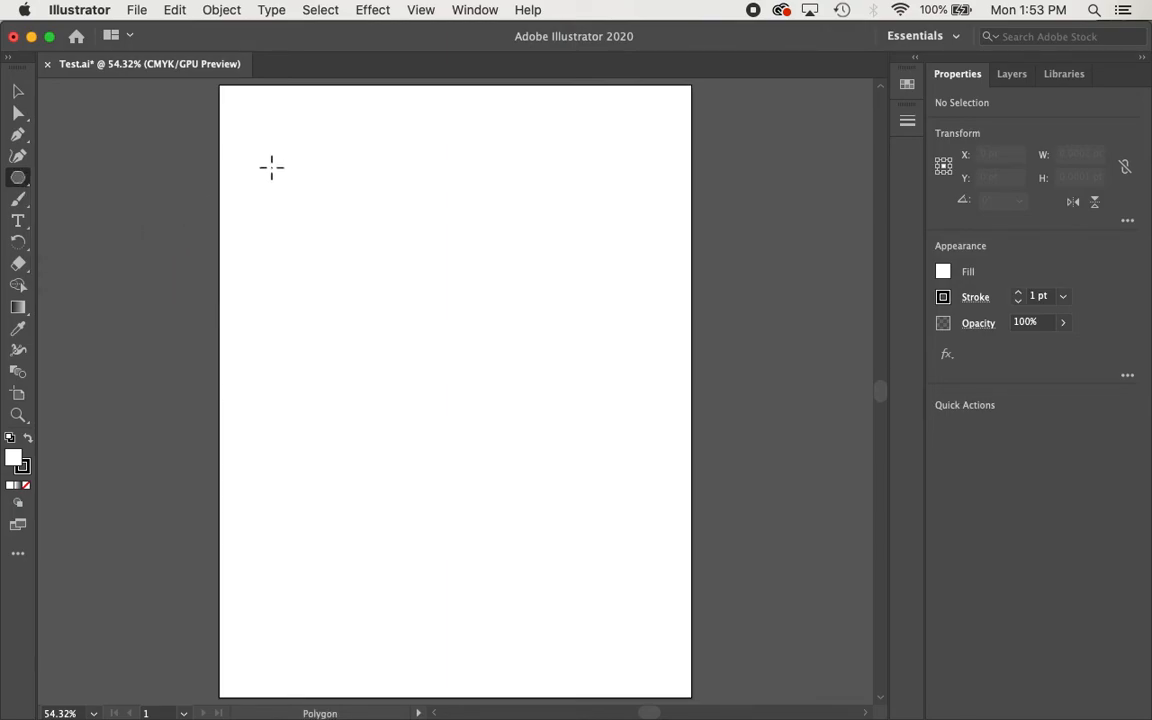
left_click_drag(266, 162, 310, 201)
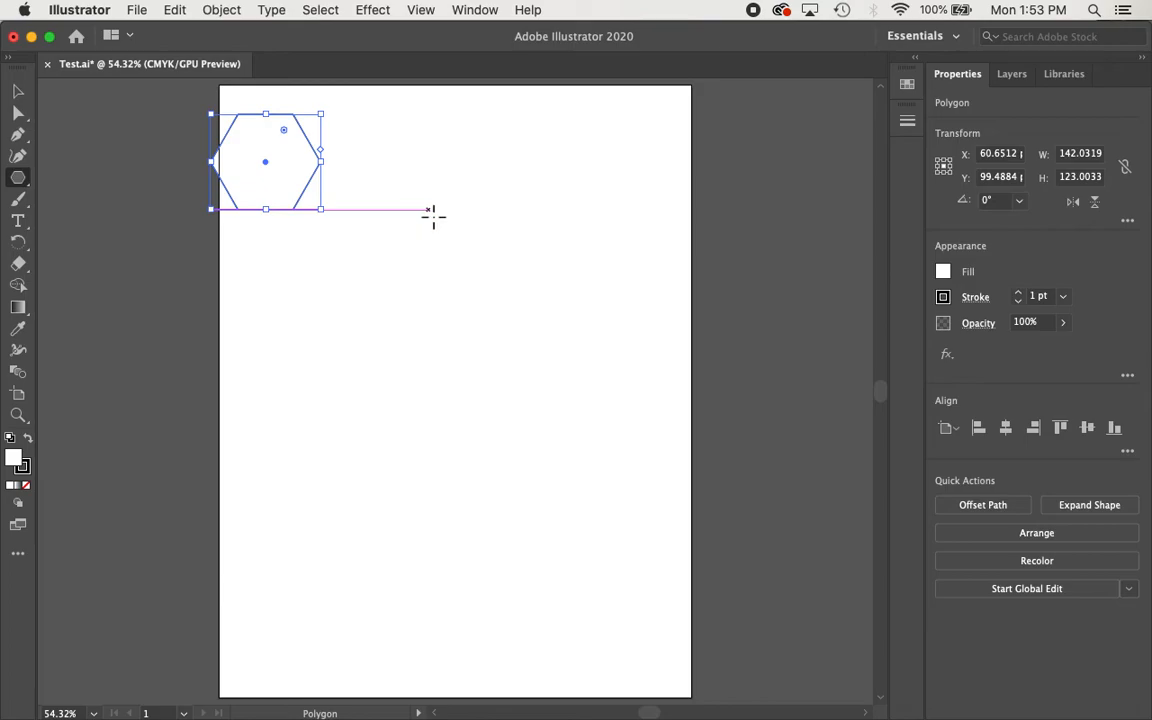
Start a second polygon about 193 pt across beside the hexagon and raise its number of sides to 13.
left_click_drag(432, 213, 494, 261)
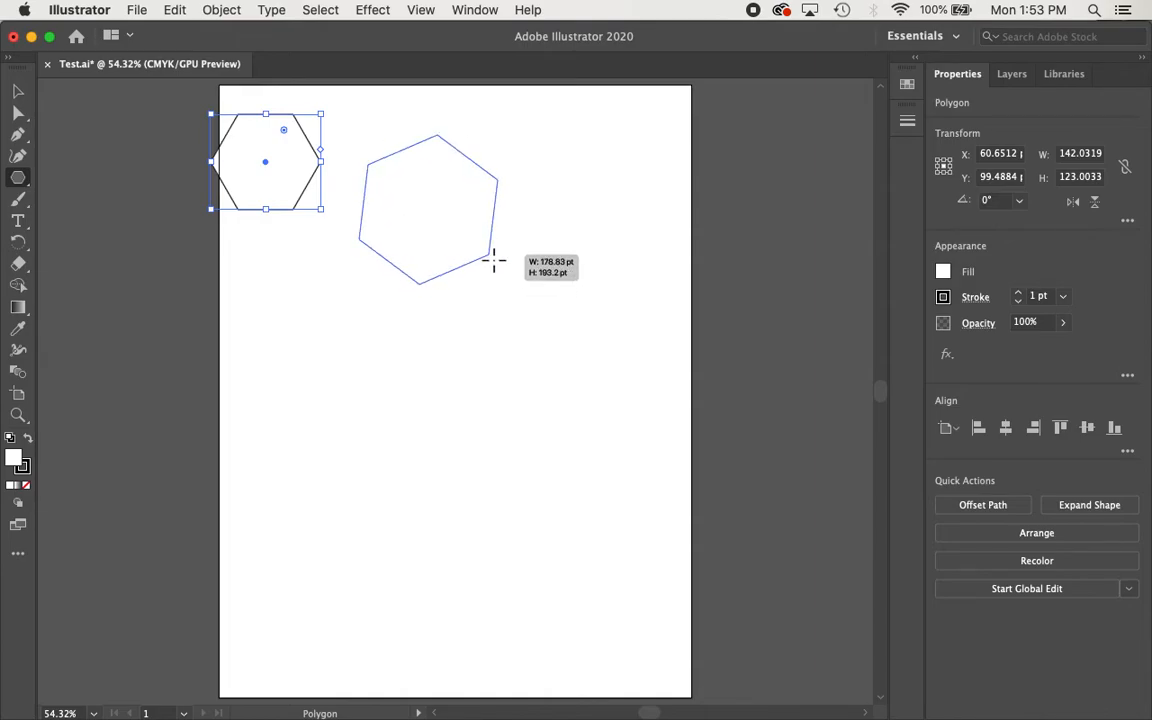
key("Up")
key("Up")
key("Up")
key("Up")
key("Up")
left_click_drag(494, 261, 494, 261)
key("Up")
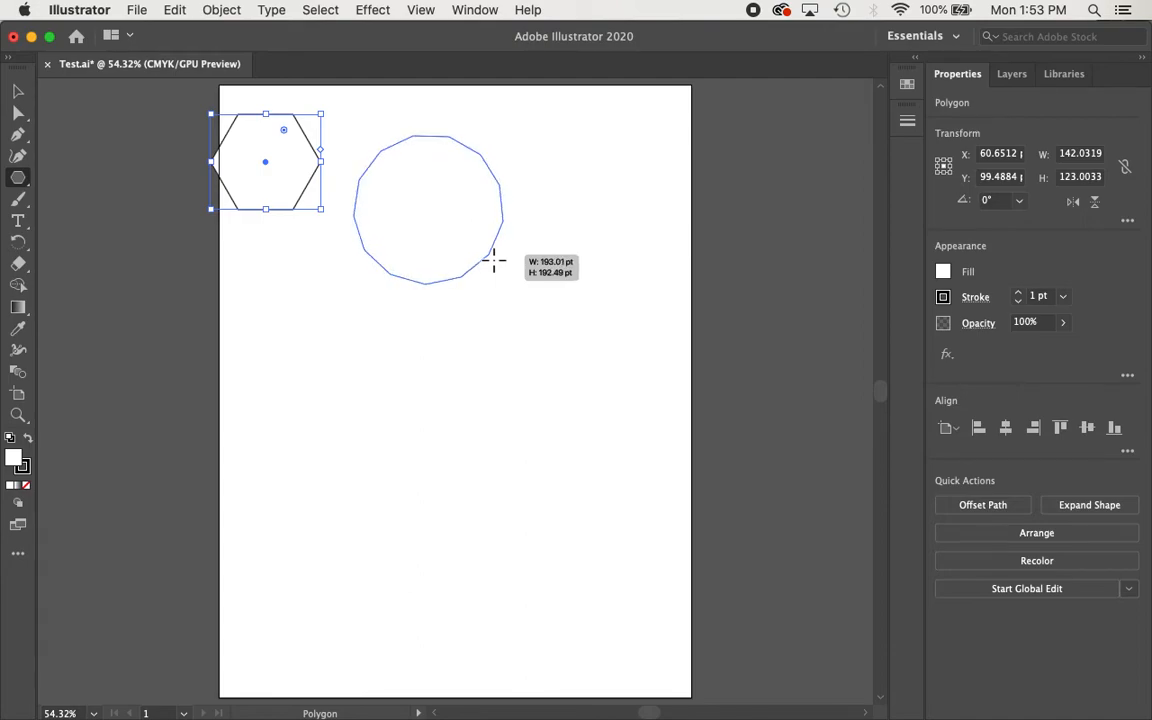
Reduce the polygon's number of sides to three and finish it as an upright triangle about 195 by 169 pt.
key("Down")
key("Down")
key("Down")
key("Down")
key("Down")
key("Down")
left_click_drag(494, 261, 480, 246)
key("Down")
key("Down")
key("Down")
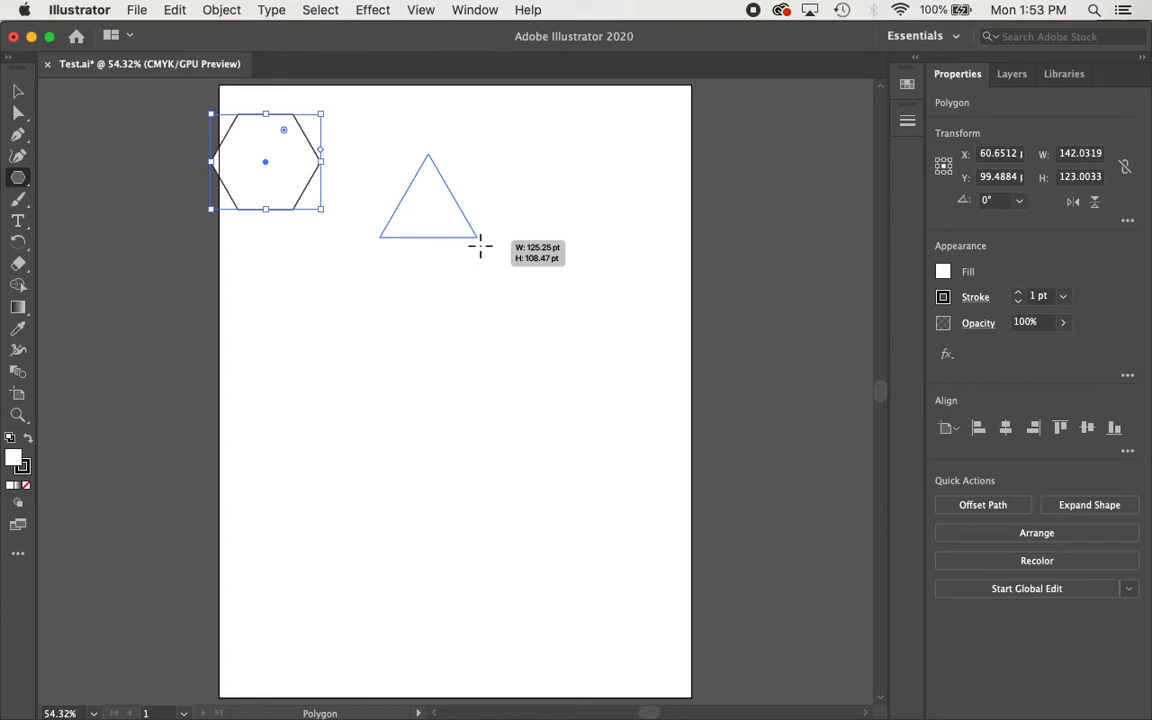
left_click_drag(480, 246, 507, 262)
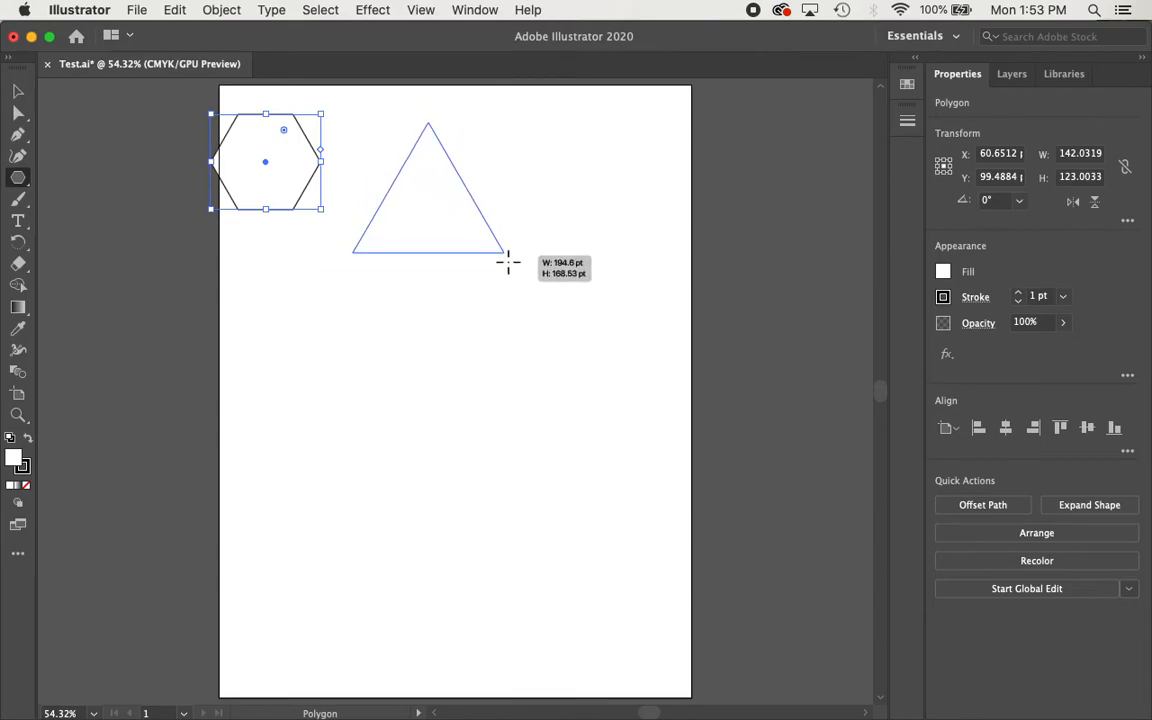
left_click_drag(508, 262, 508, 262)
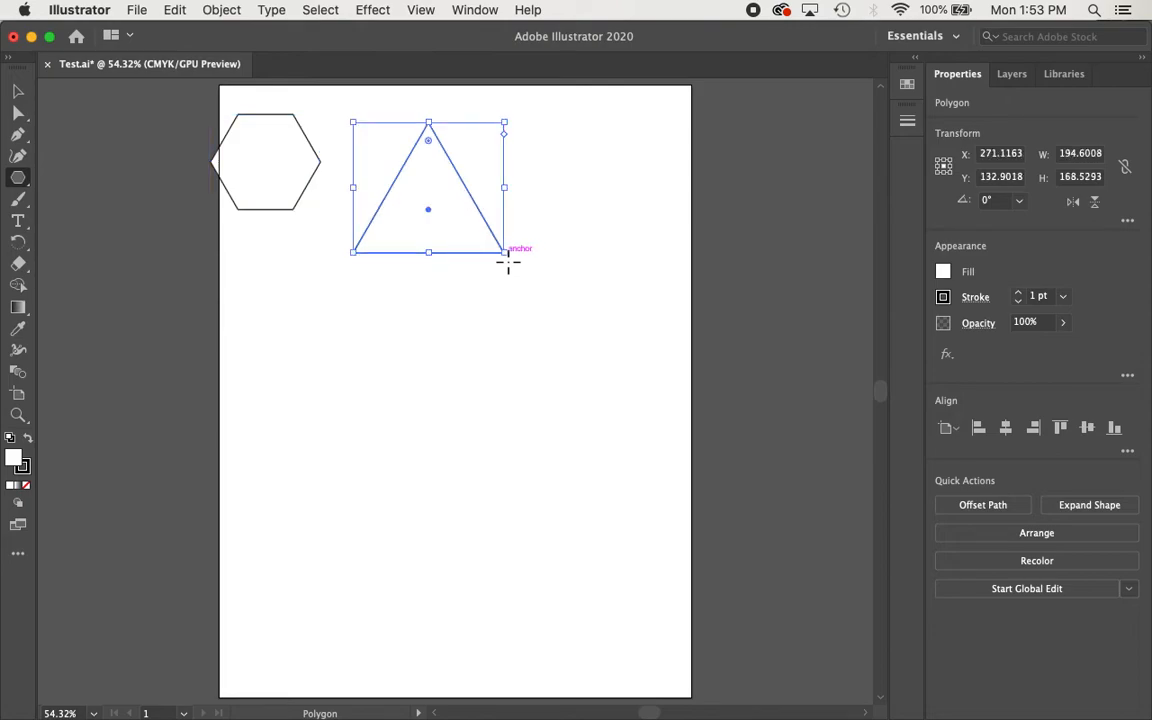
Start a star about 205 pt wide below the triangle with the Star tool and raise its number of points to ten.
left_click(19, 180)
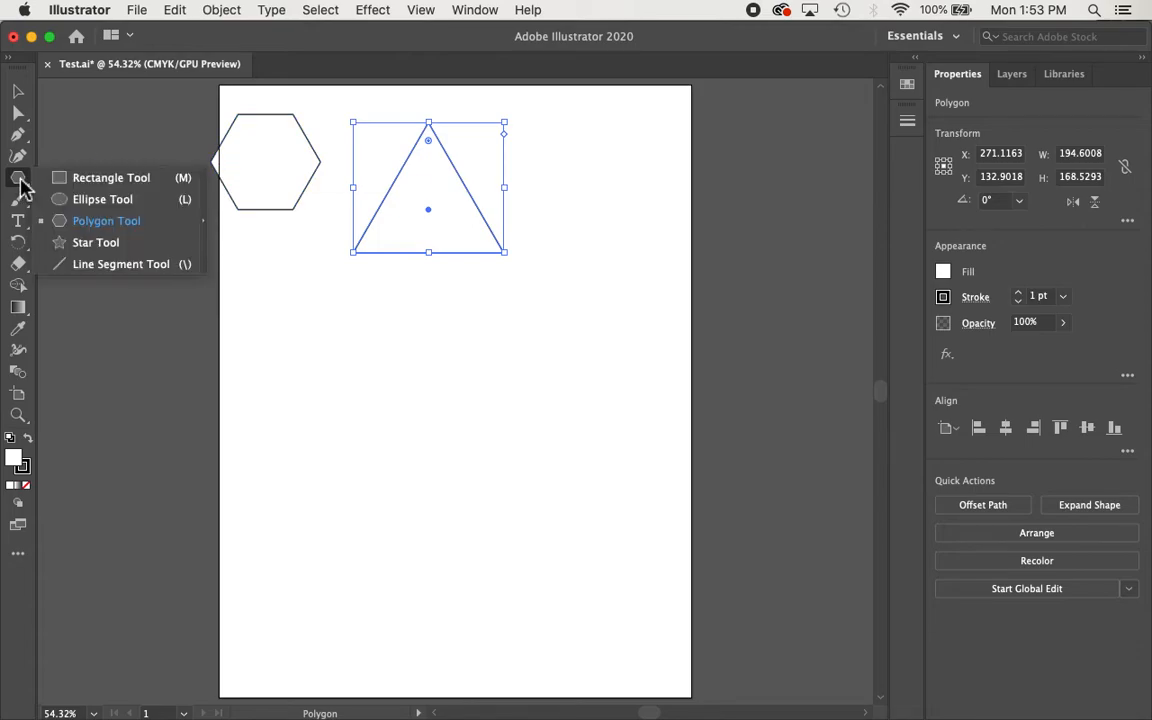
left_click(118, 244)
left_click_drag(379, 352, 465, 390)
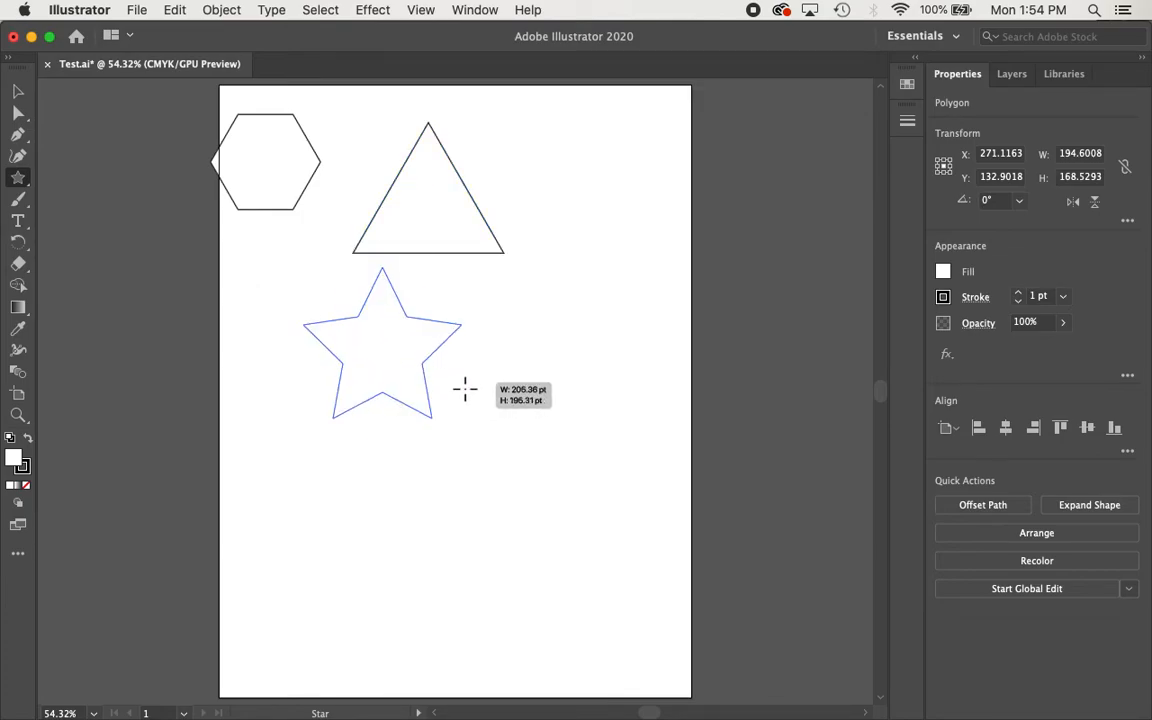
key("Up")
left_click_drag(465, 390, 465, 390)
key("Up")
key("Up")
key("Up")
key("Up")
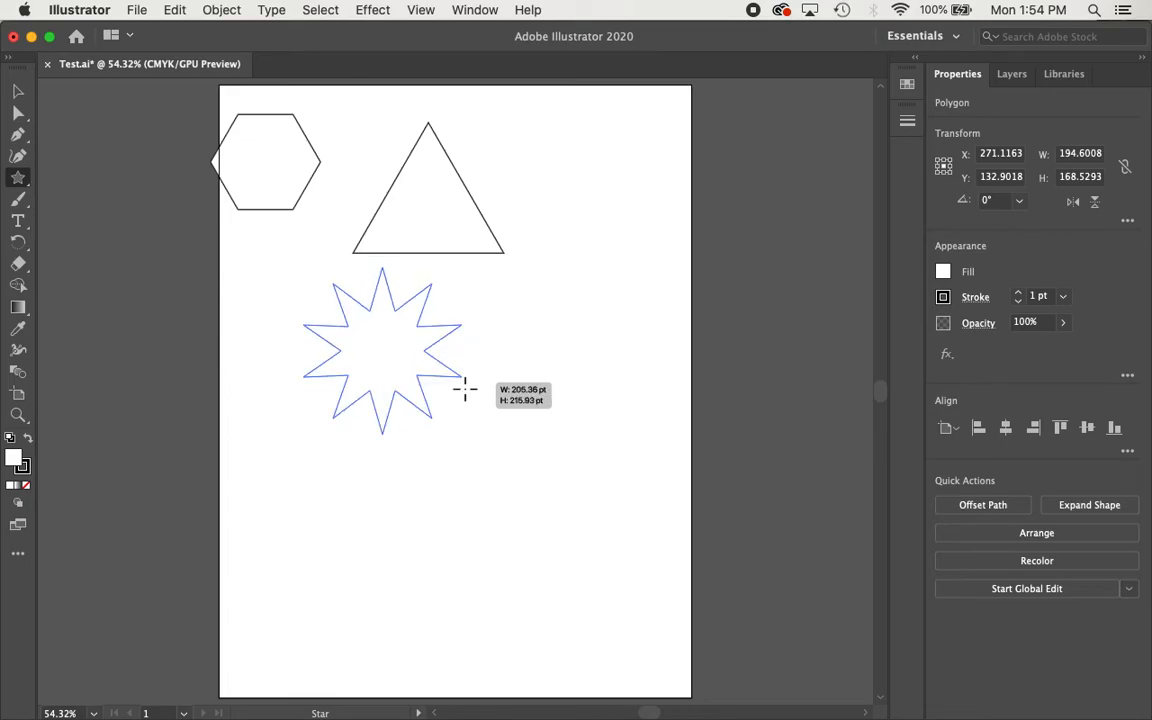
Lower and raise the star's number of points, finishing it as a nine-pointed star about 213 by 209 pt.
key("Down")
key("Down")
key("Down")
key("Down")
key("Down")
key("Down")
key("Down")
left_click_drag(465, 390, 465, 390)
key("Up")
key("Up")
key("Up")
key("Up")
key("Up")
key("Up")
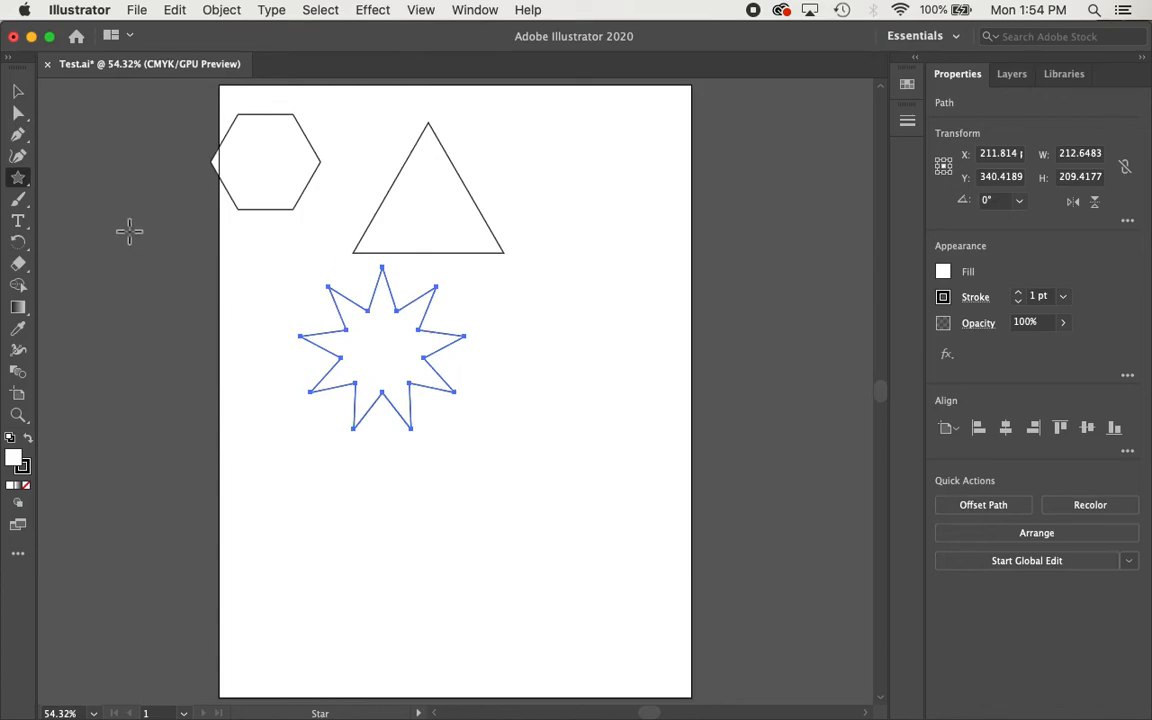
Create a rectangle exactly 4 in wide and 4 in high below the star by entering its dimensions with the Rectangle tool.
left_click_drag(20, 182, 150, 265)
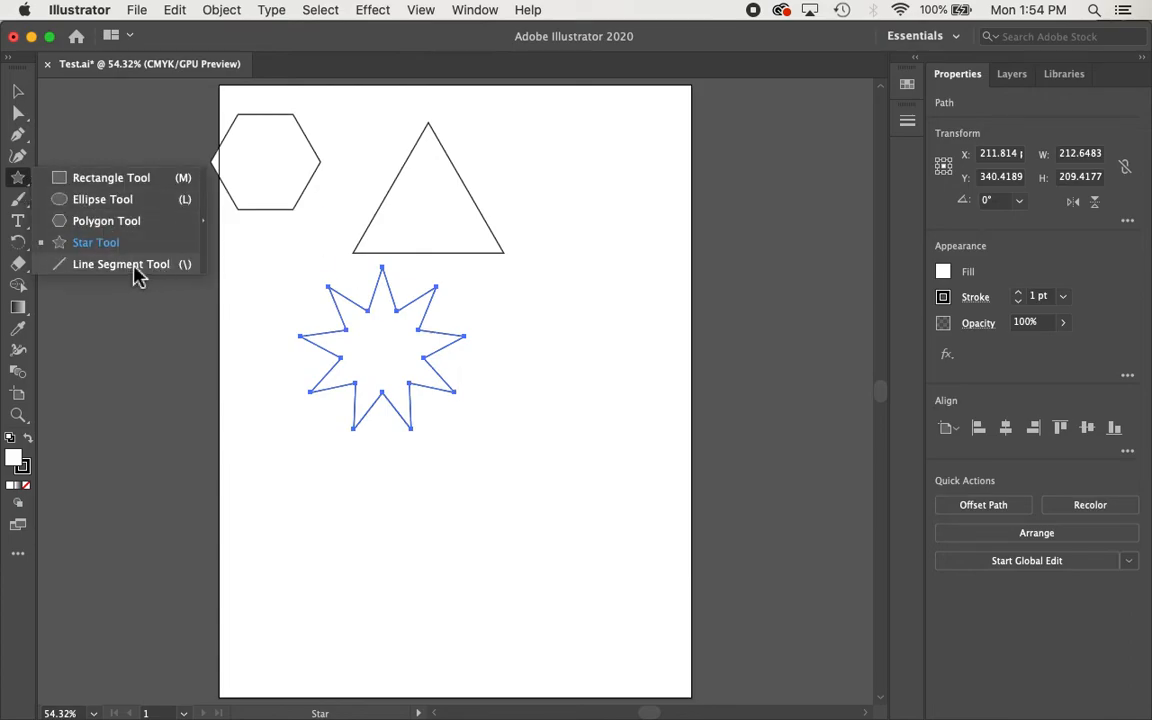
left_click_drag(138, 277, 136, 188)
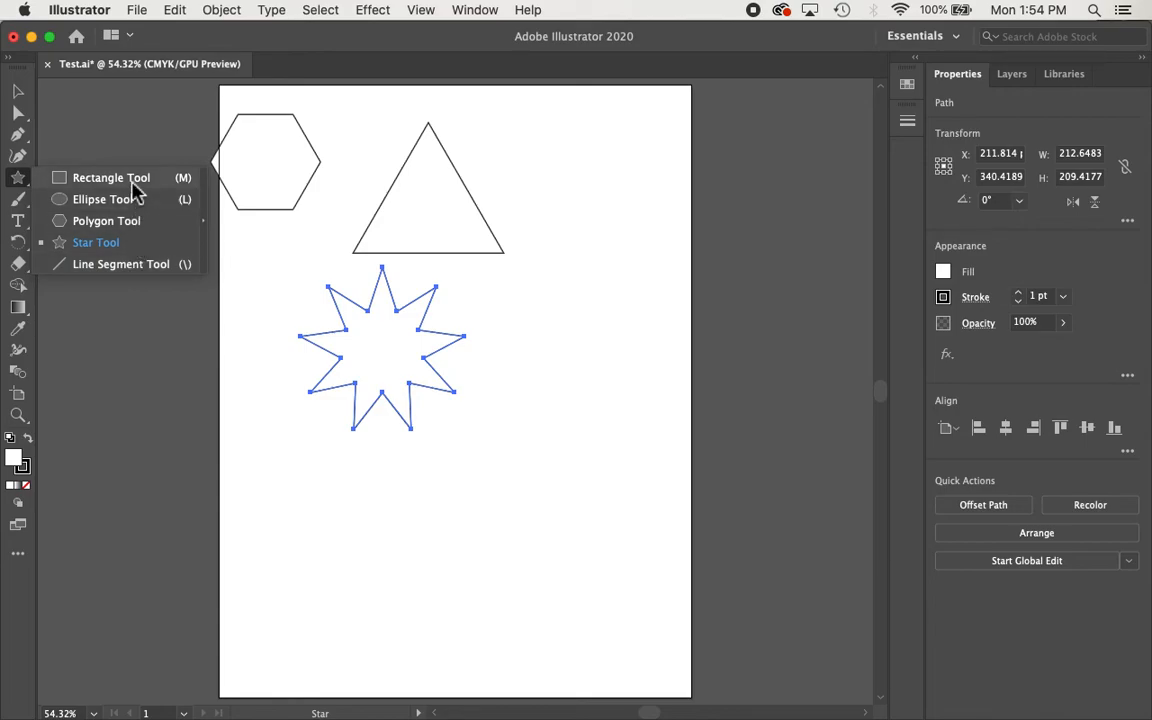
mouse_move(136, 188)
left_mouse_down()
mouse_move(98, 182)
mouse_move(121, 189)
left_mouse_up()
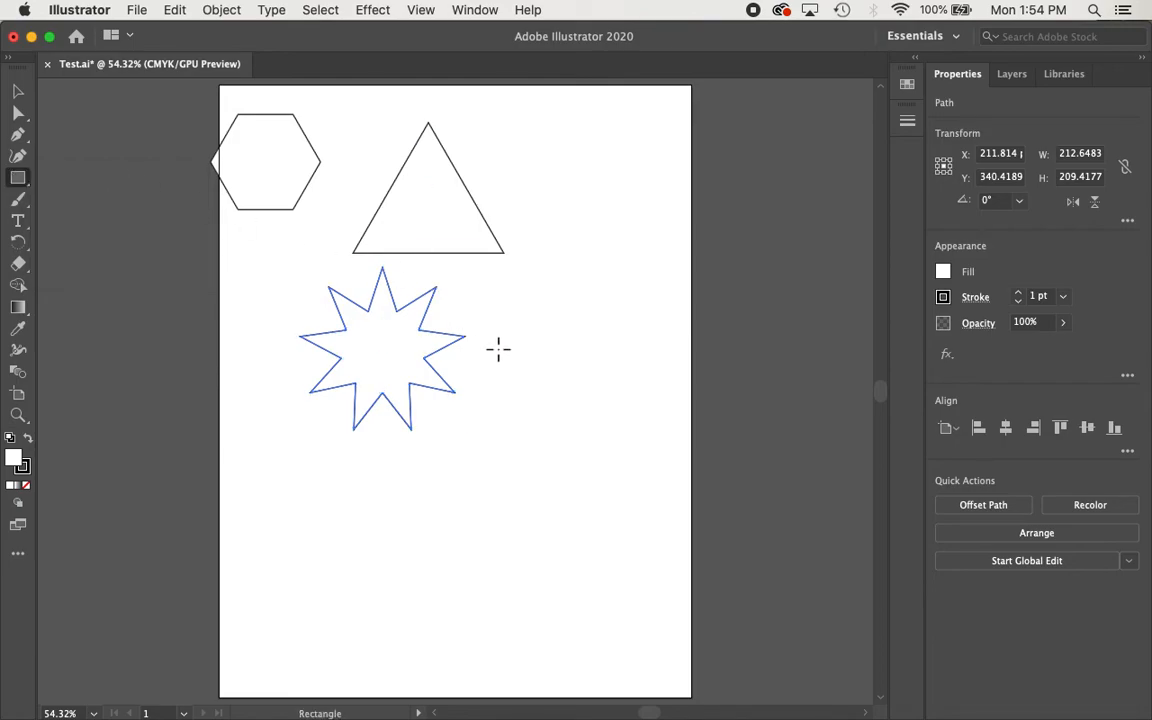
scroll(480, 402, "down", 3)
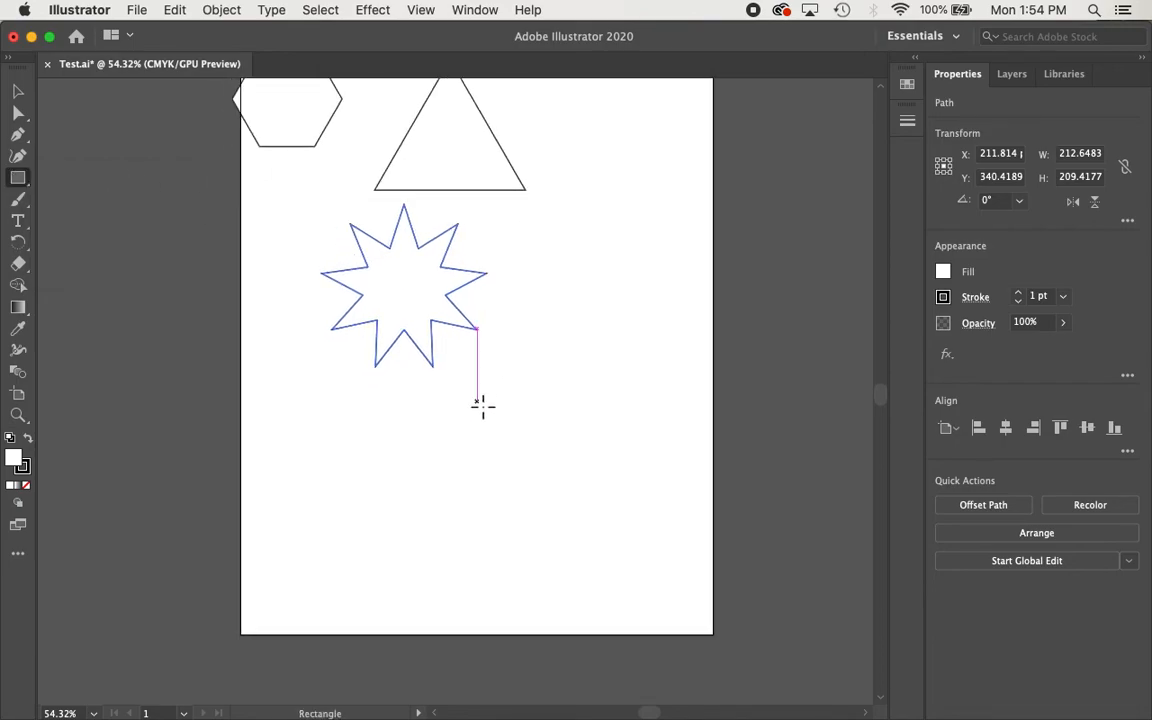
left_click(389, 411)
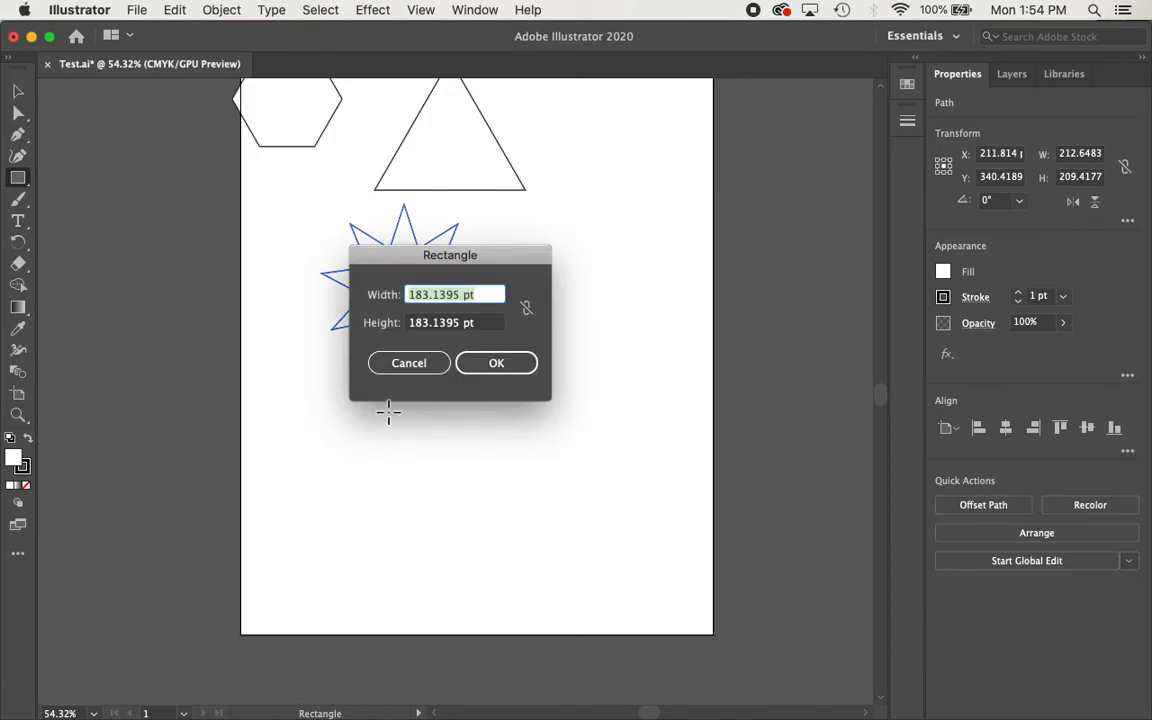
type("4 in")
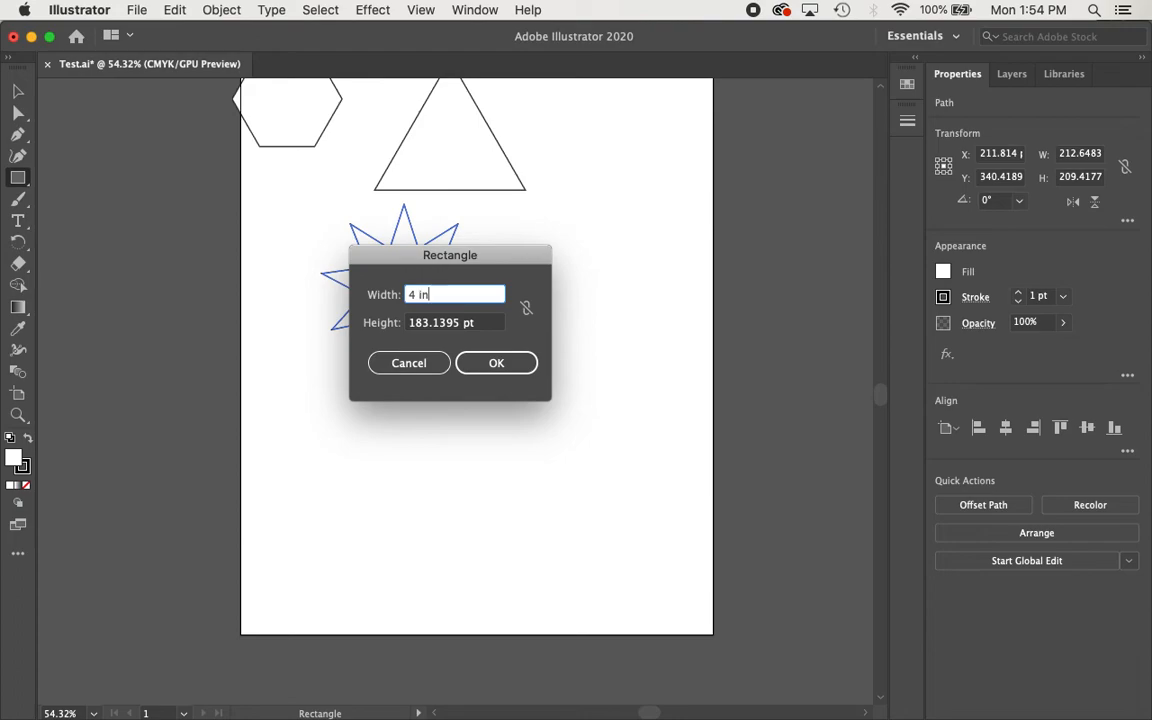
key("Tab")
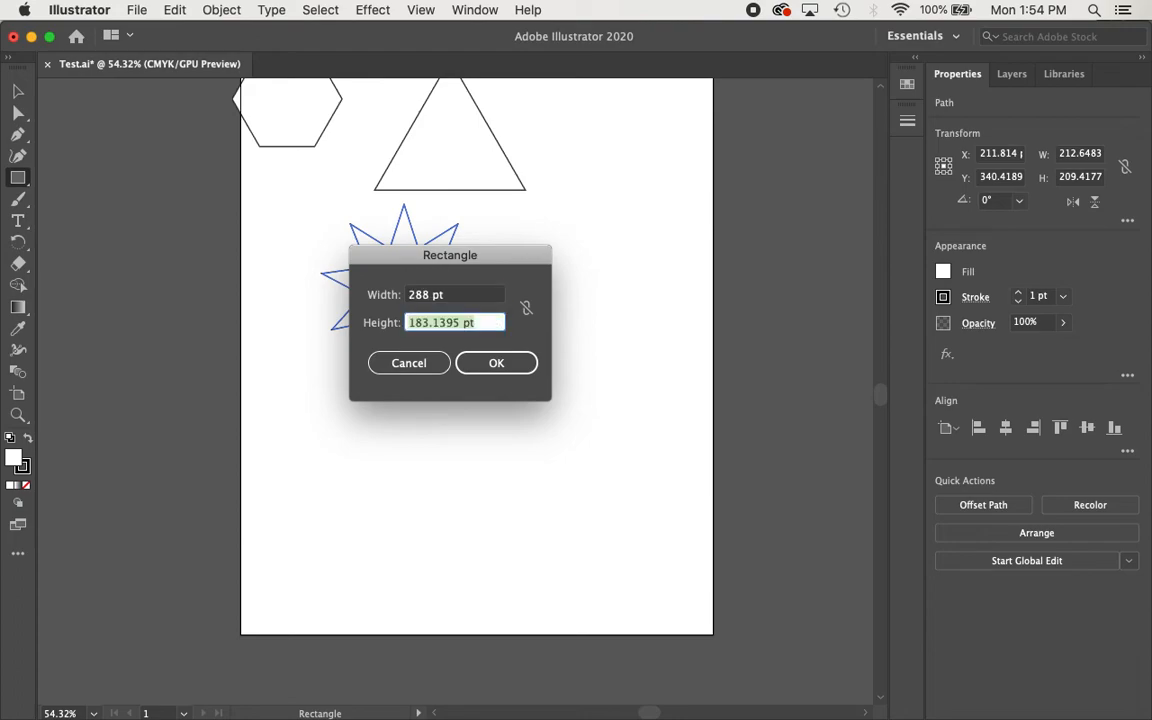
type("4 ii")
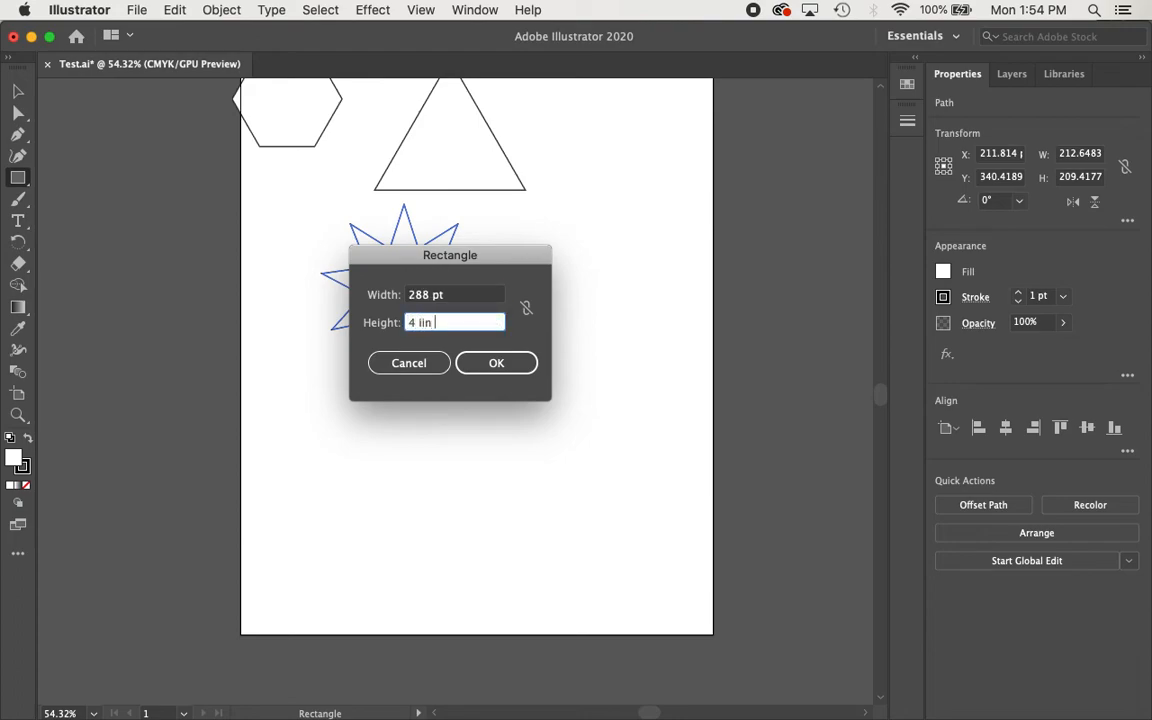
type("n")
left_click(497, 376)
left_click(497, 364)
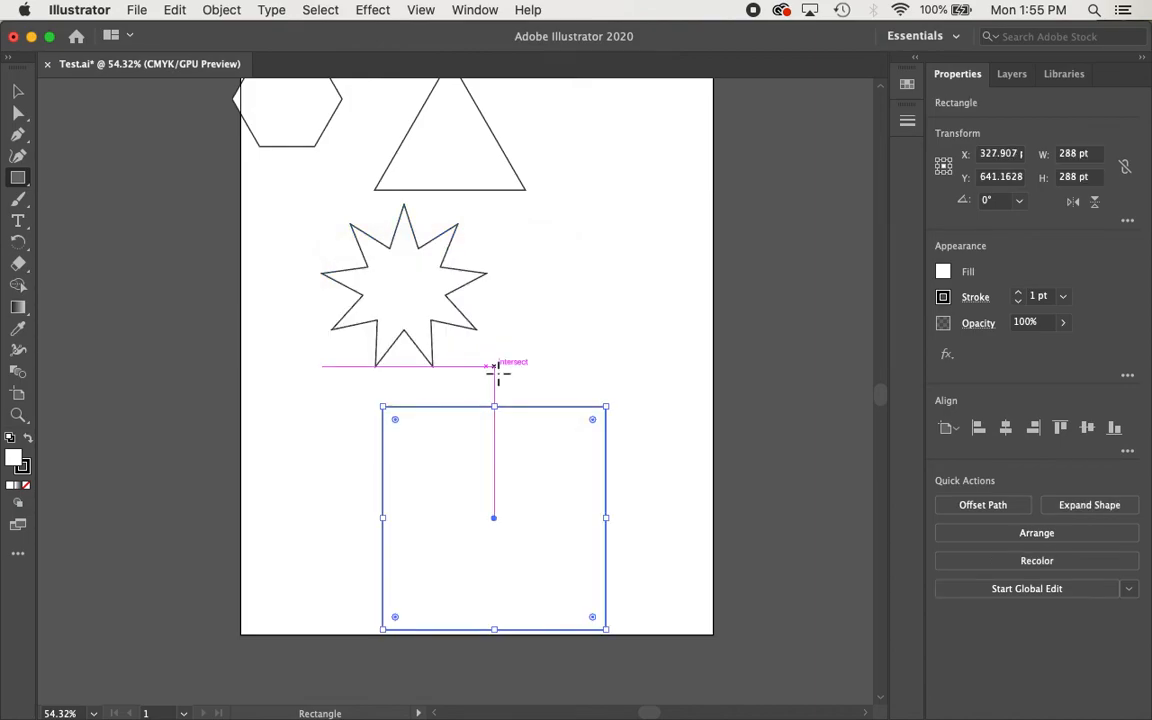
Move the 4 in square up beside the star so that it overlaps the artboard's left edge.
key("v")
left_click_drag(566, 481, 537, 466)
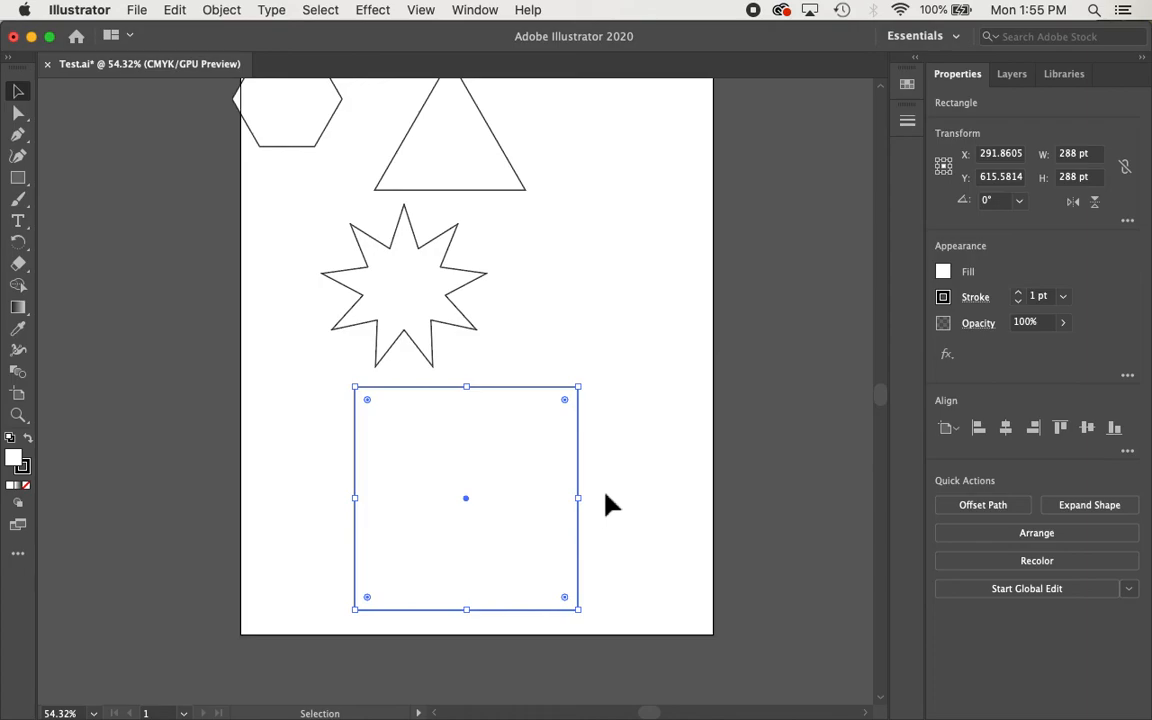
left_click_drag(532, 560, 255, 370)
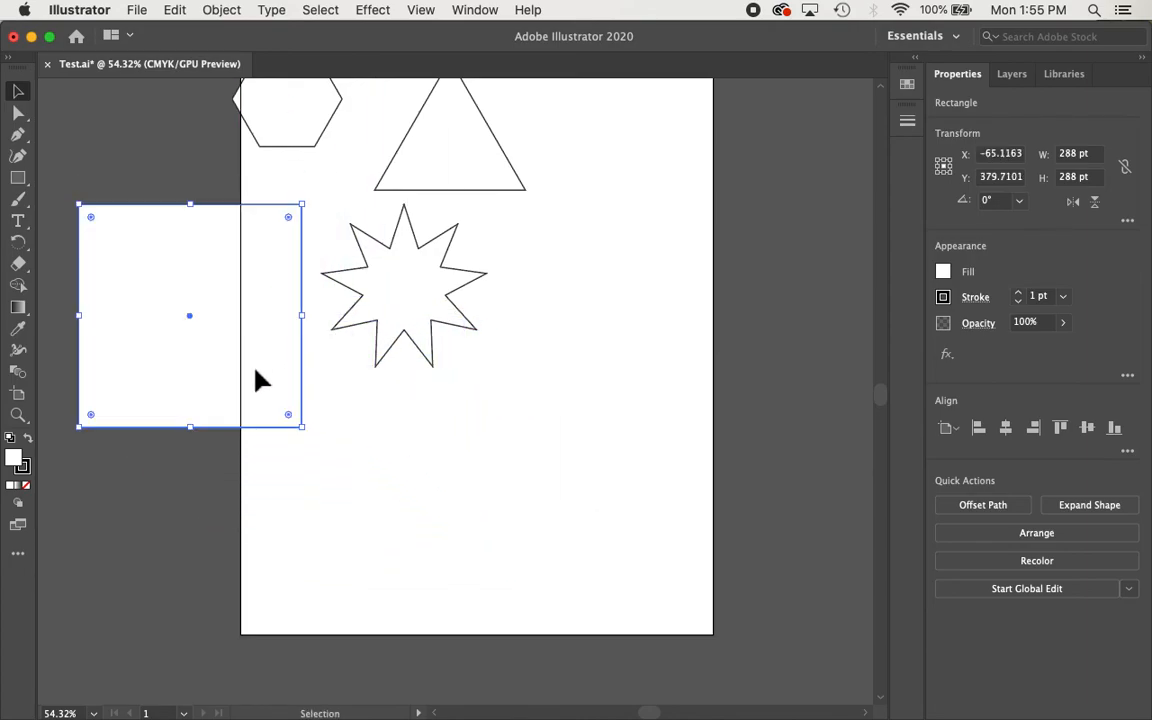
Create a six-sided polygon with a radius of 1 in beside the star using the Polygon tool, and switch to the Selection tool.
scroll(255, 370, "up", 2)
left_click(18, 178)
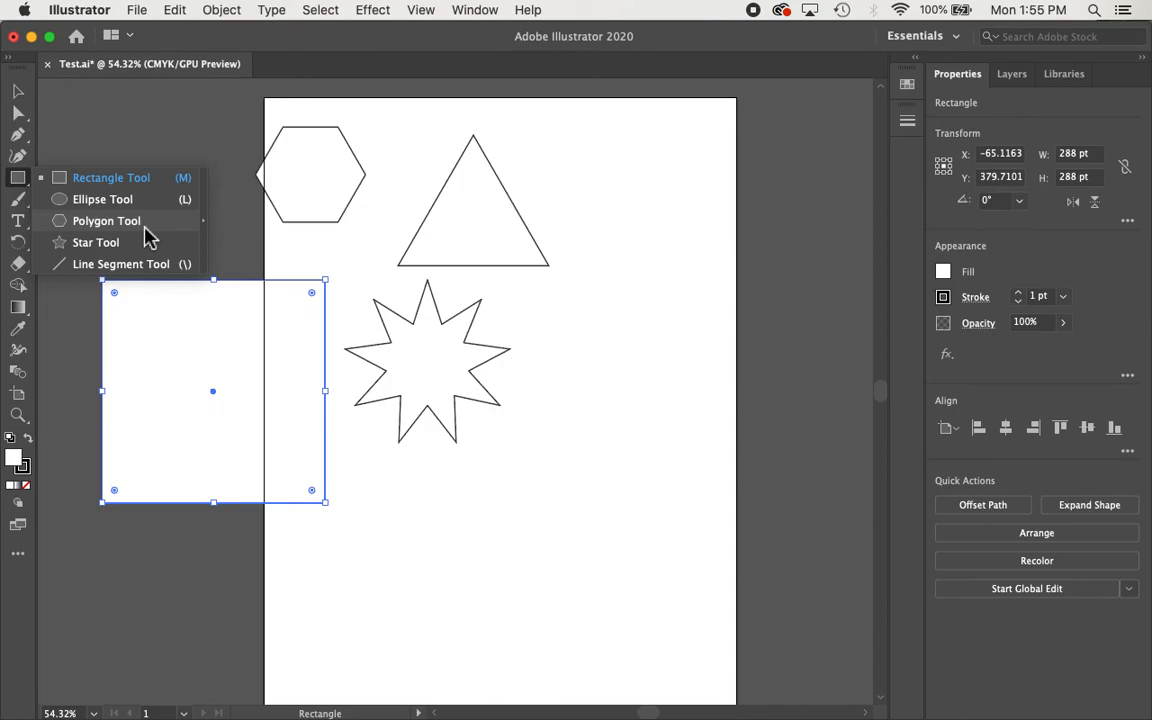
left_click(106, 221)
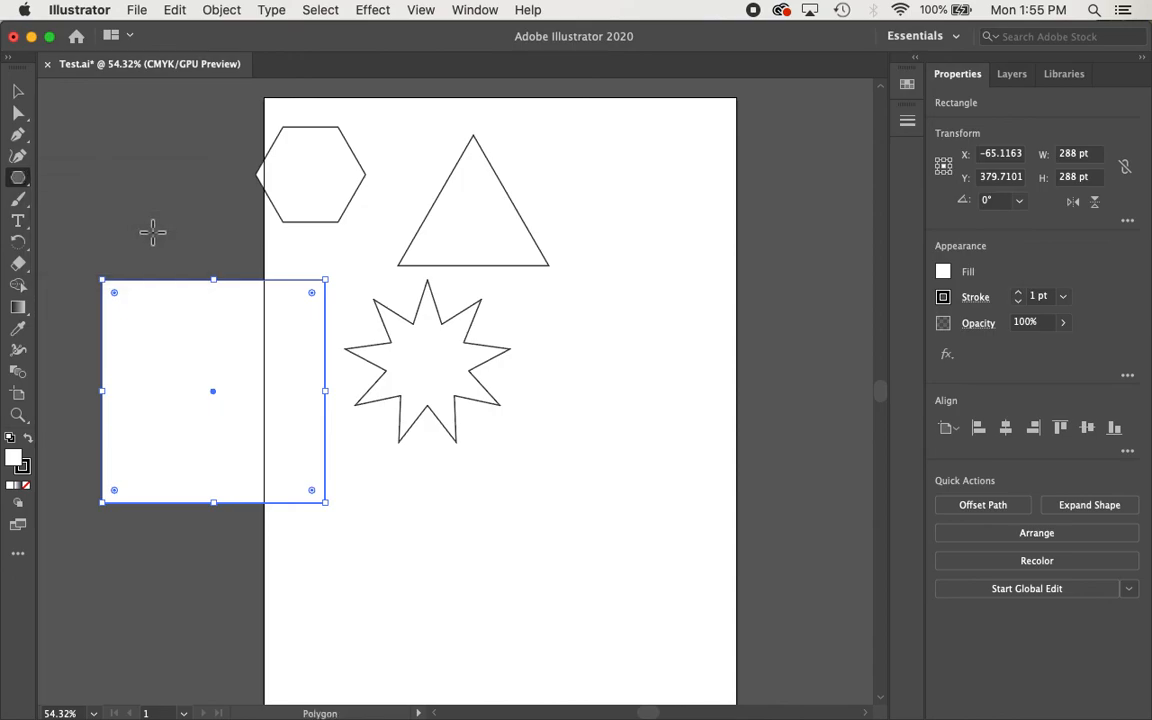
left_click(588, 419)
left_click(538, 371)
left_click(538, 371)
left_click(538, 371)
left_click(598, 339)
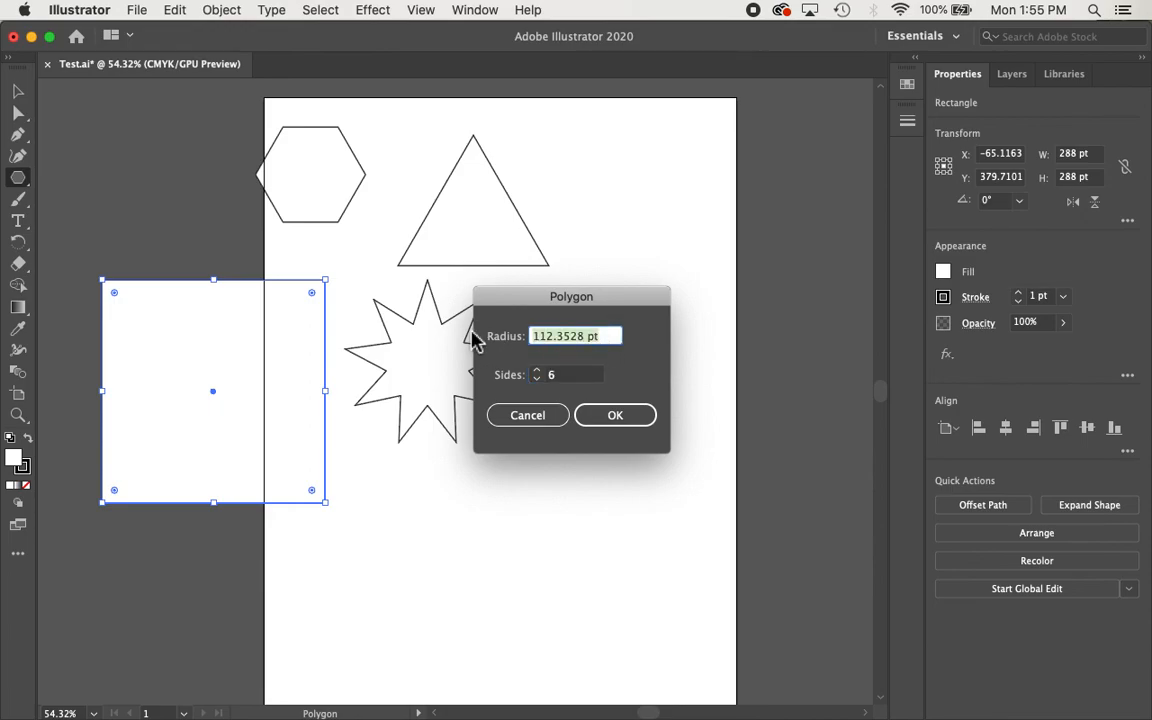
type("1 in")
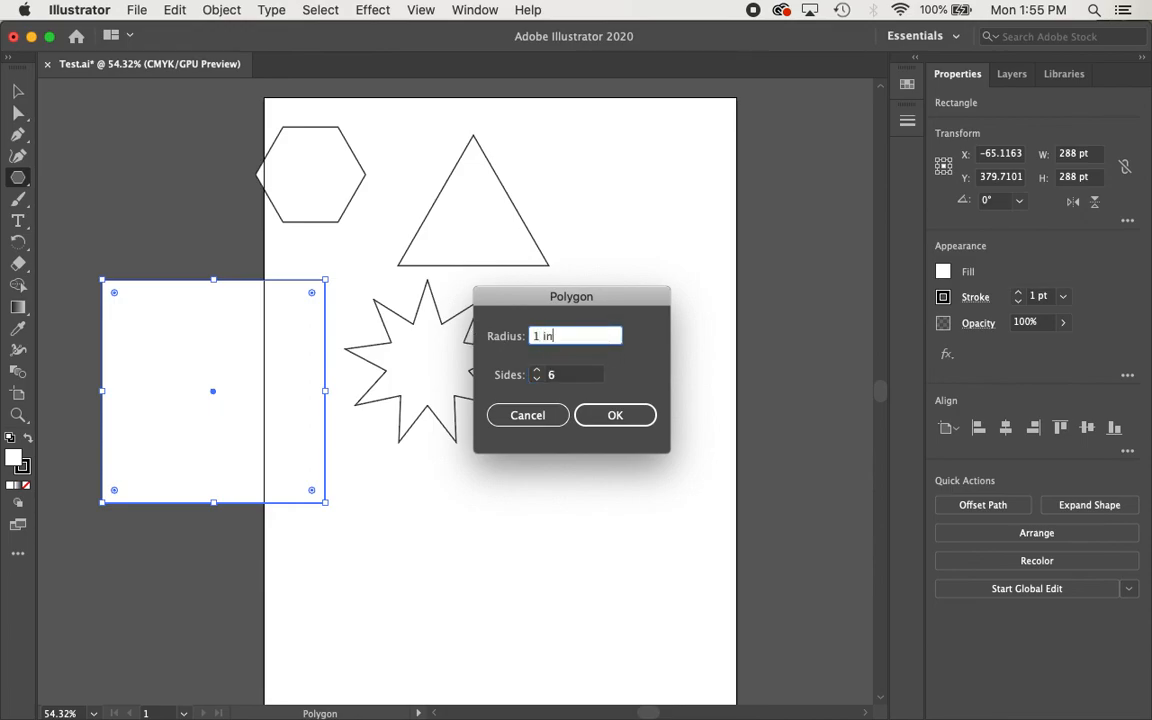
left_click(617, 416)
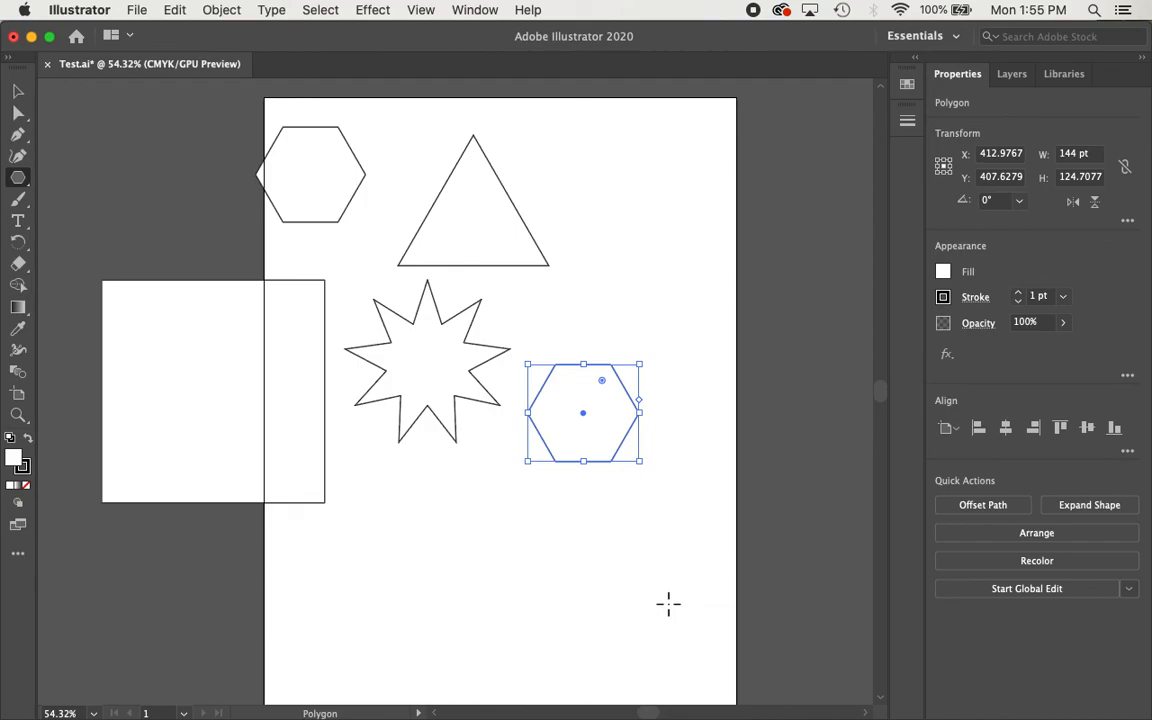
left_click(18, 92)
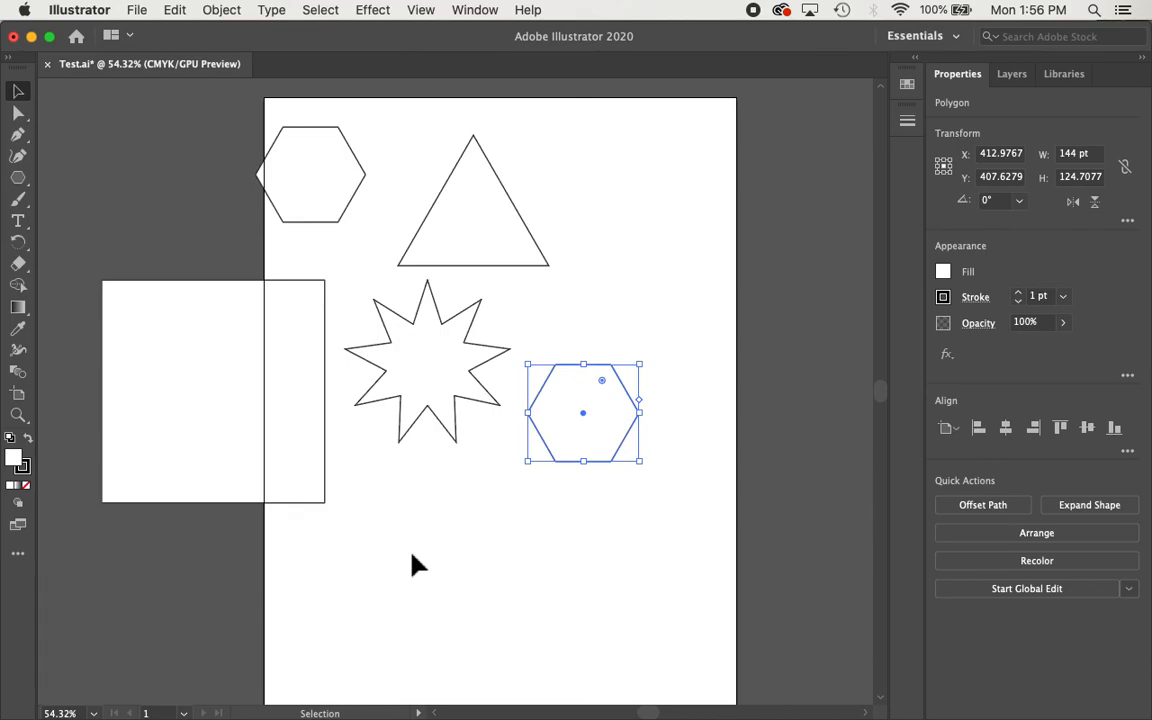
mouse_move(375, 712)
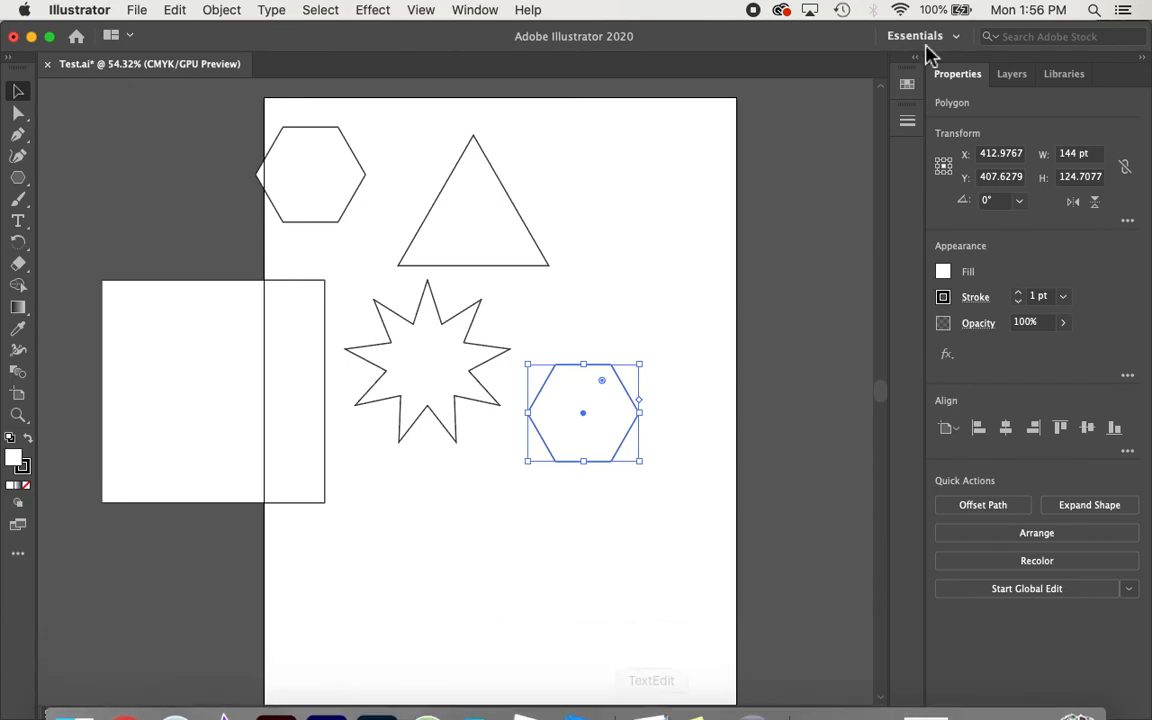